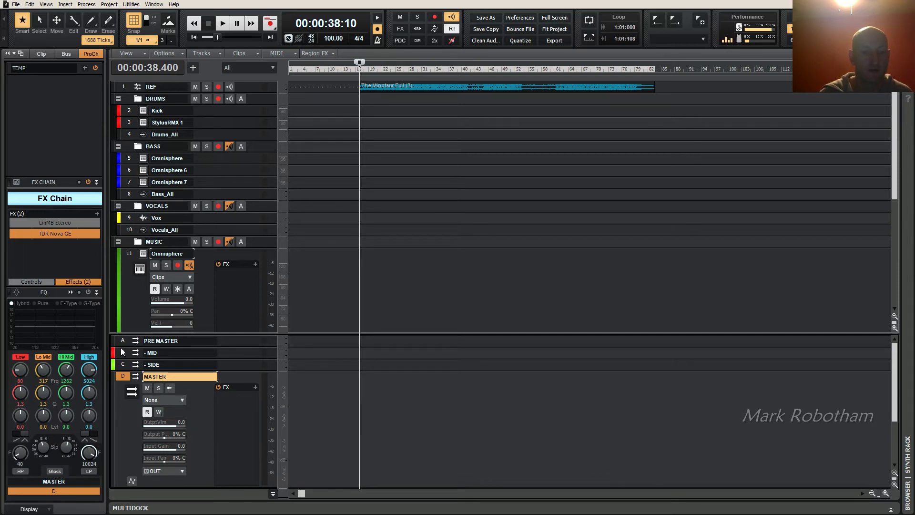
Step: Delete the four existing buses, from PRE MASTER through MASTER, in the bus pane
{"action": "left_click", "coordinate": [119, 342]}
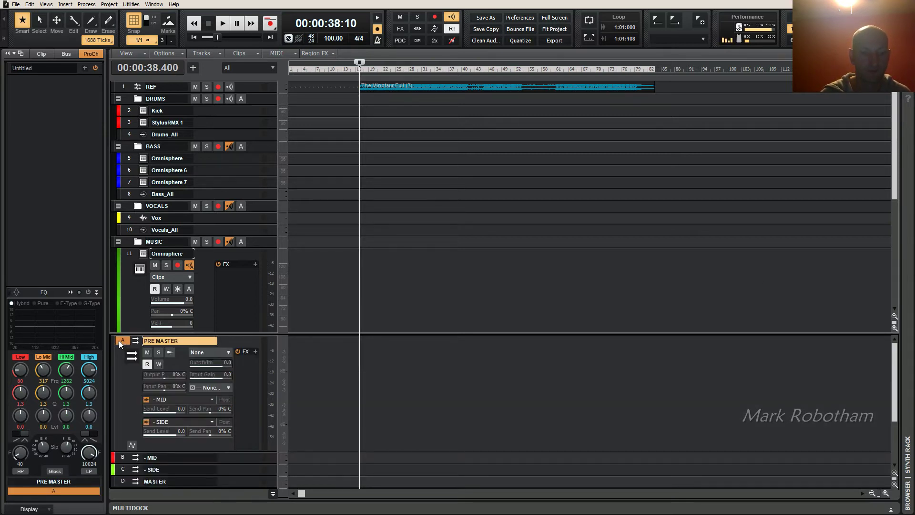
{"action": "left_click", "coordinate": [120, 482], "text": "shift"}
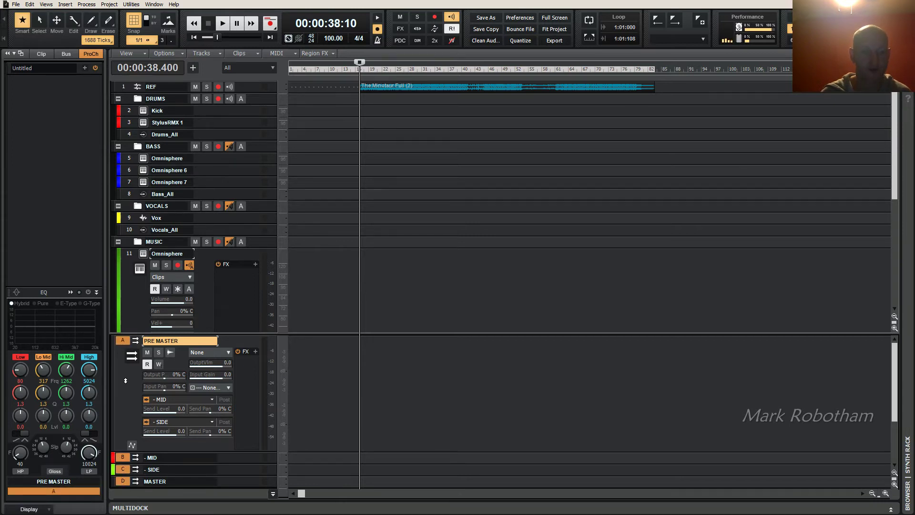
{"action": "right_click", "coordinate": [127, 381]}
{"action": "left_click", "coordinate": [120, 369]}
{"action": "right_click", "coordinate": [123, 340]}
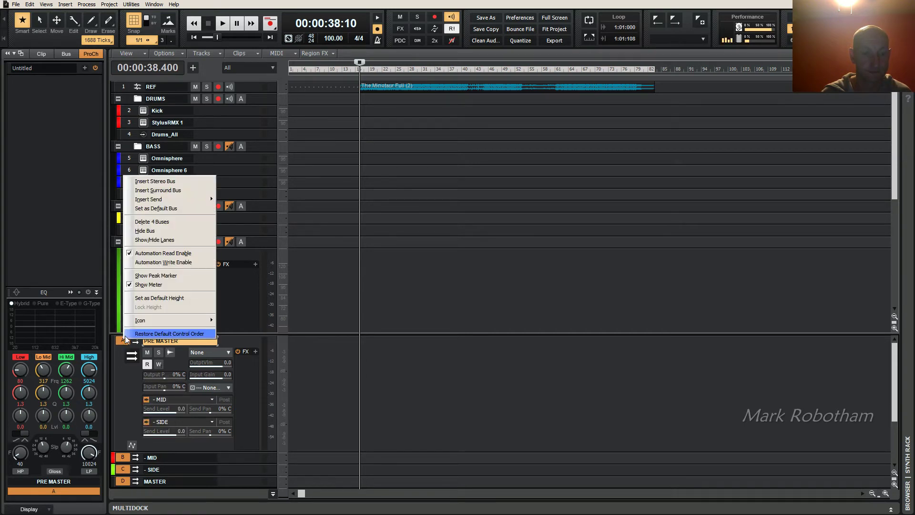
{"action": "left_click", "coordinate": [167, 231]}
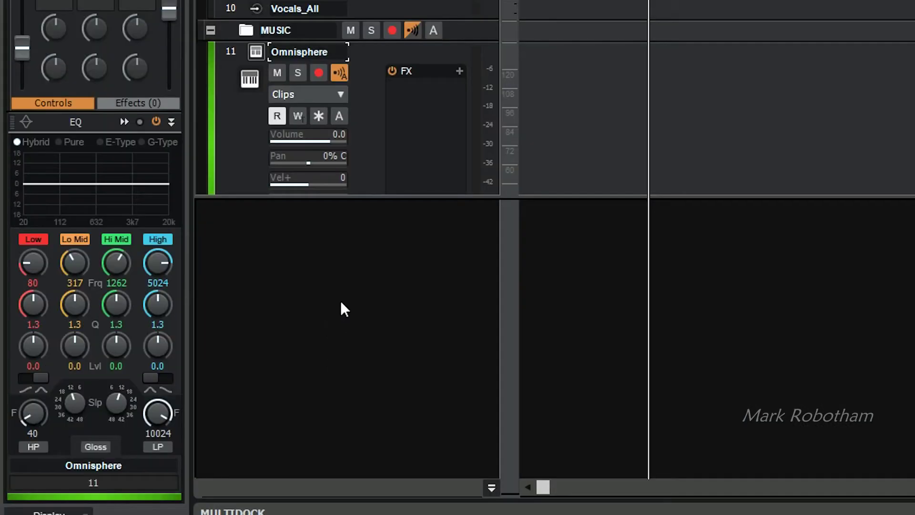
Step: Insert four new stereo buses in the empty bus pane
{"action": "right_click", "coordinate": [168, 374]}
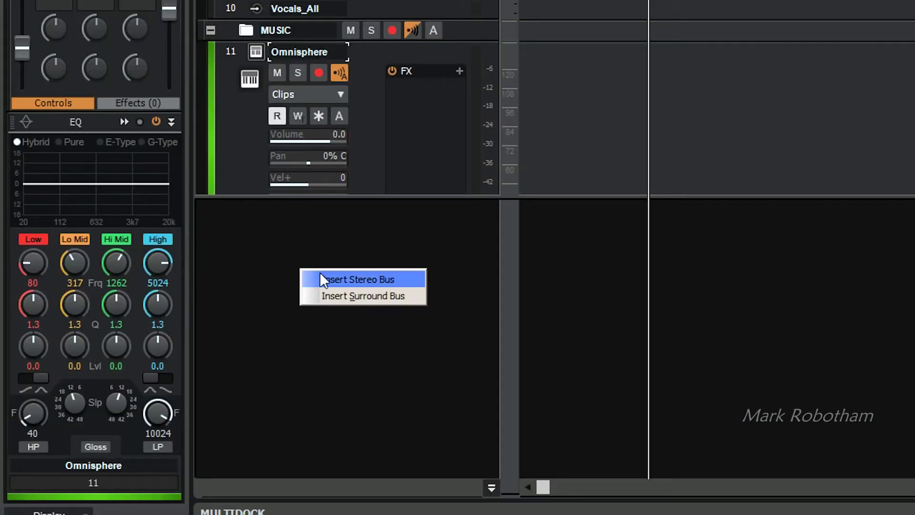
{"action": "left_click", "coordinate": [352, 281]}
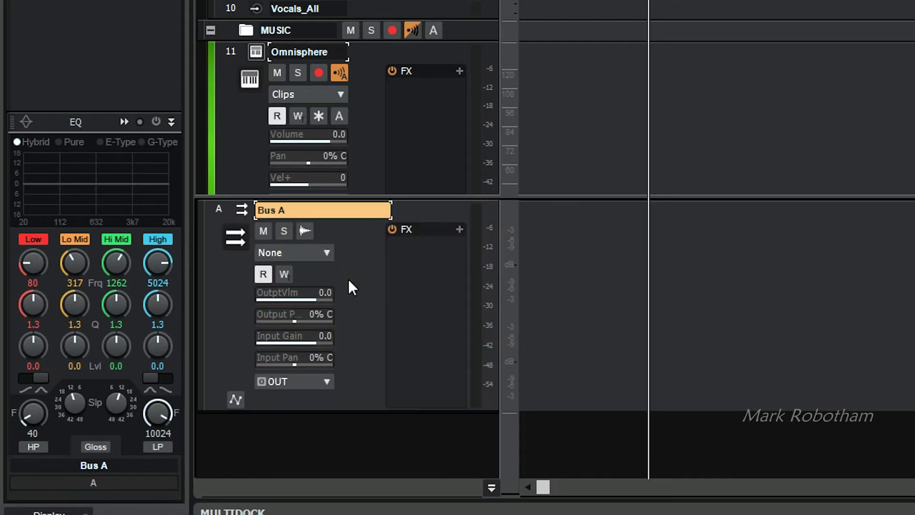
{"action": "right_click", "coordinate": [364, 443]}
{"action": "left_click", "coordinate": [418, 456]}
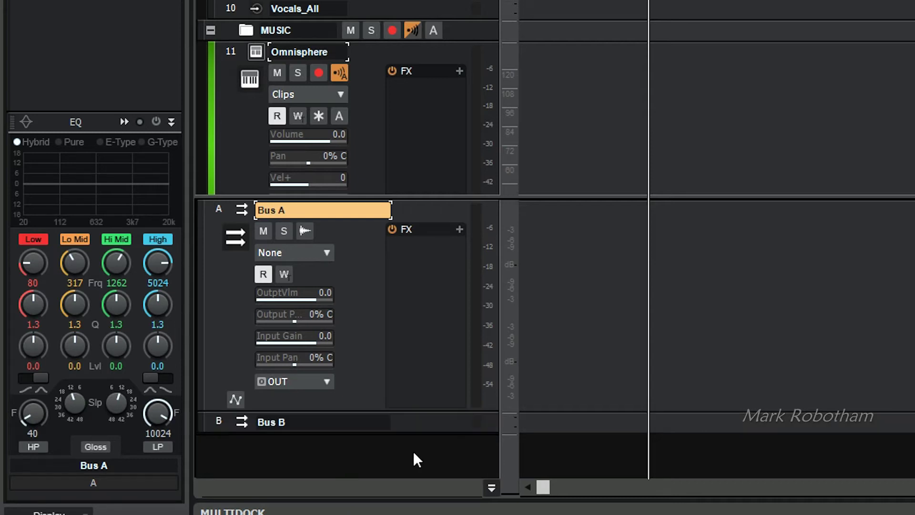
{"action": "right_click", "coordinate": [393, 454]}
{"action": "left_click", "coordinate": [419, 464]}
{"action": "right_click", "coordinate": [400, 482]}
{"action": "left_click", "coordinate": [418, 444]}
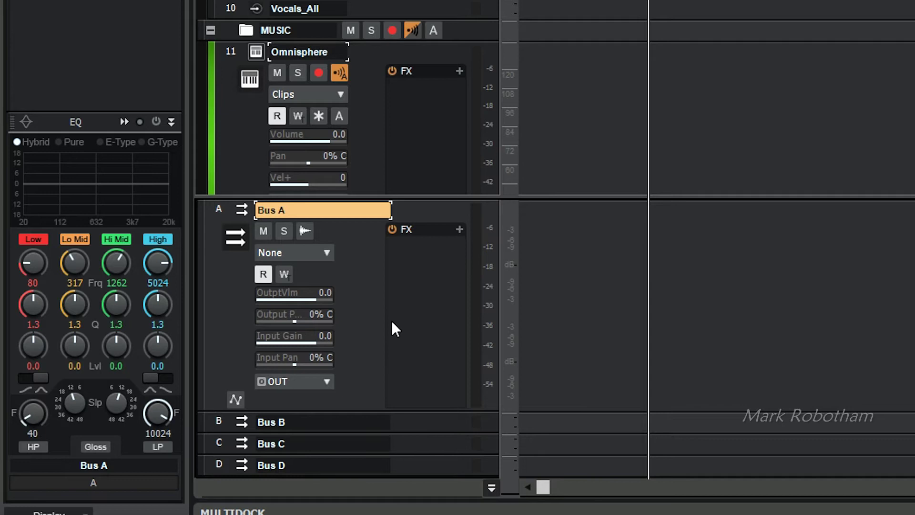
Step: Rename Bus D to Master and check which output it is routed to
{"action": "left_click", "coordinate": [219, 464]}
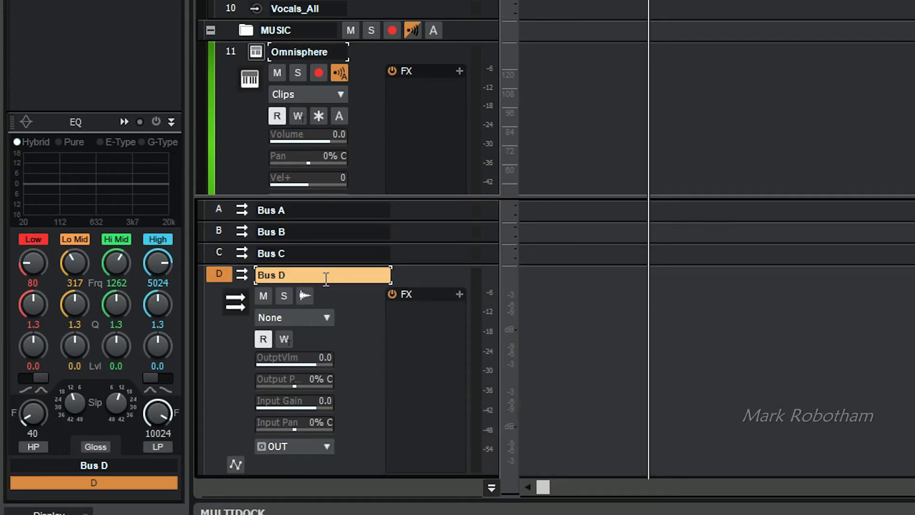
{"action": "double_click", "coordinate": [327, 279]}
{"action": "type", "text": "Master"}
{"action": "key", "text": "Return"}
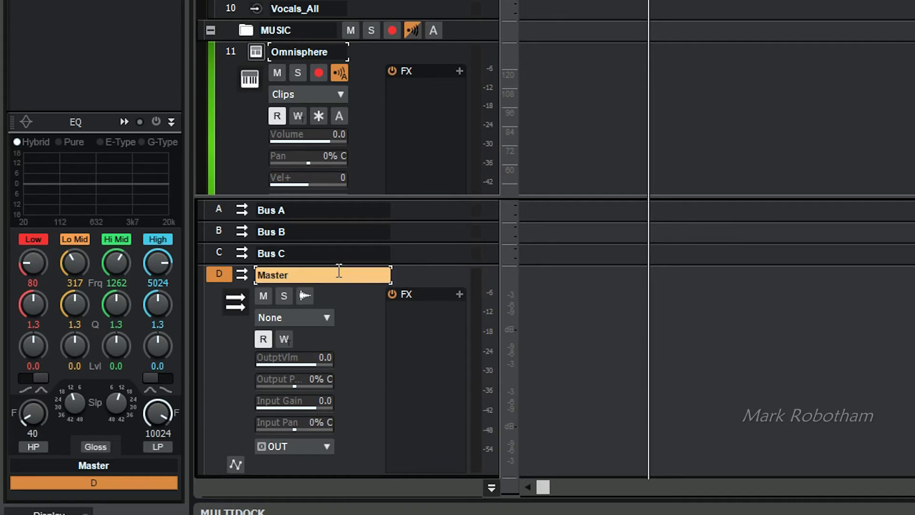
{"action": "left_click", "coordinate": [320, 446]}
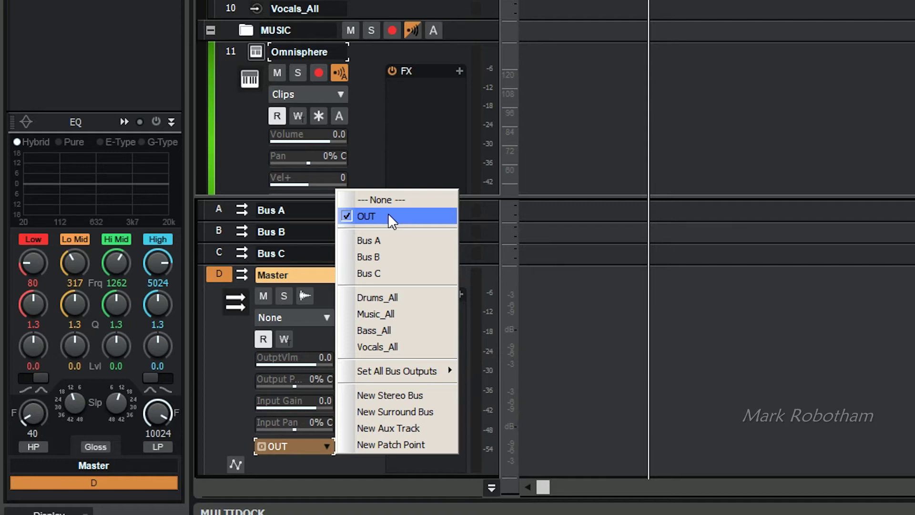
{"action": "left_click", "coordinate": [242, 385]}
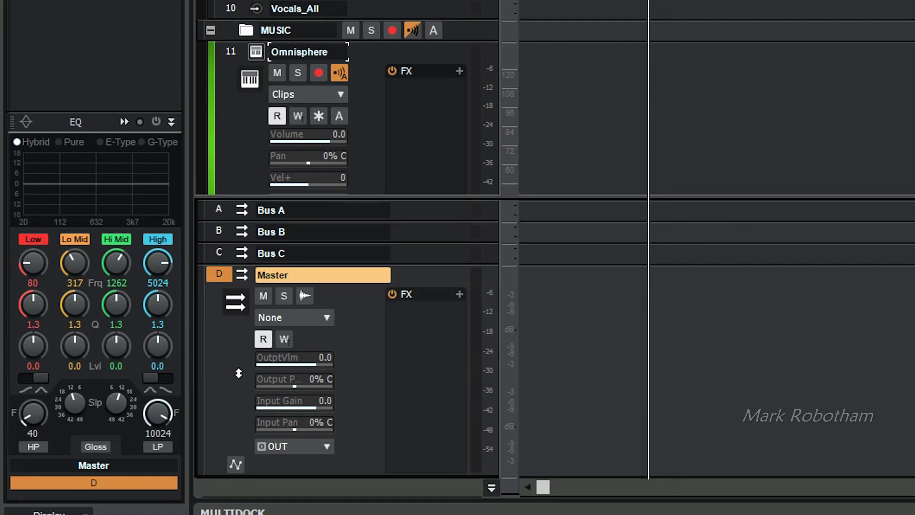
Step: Rename Bus A to PRE MASTER and set its output to None
{"action": "left_click", "coordinate": [217, 209]}
{"action": "double_click", "coordinate": [325, 207]}
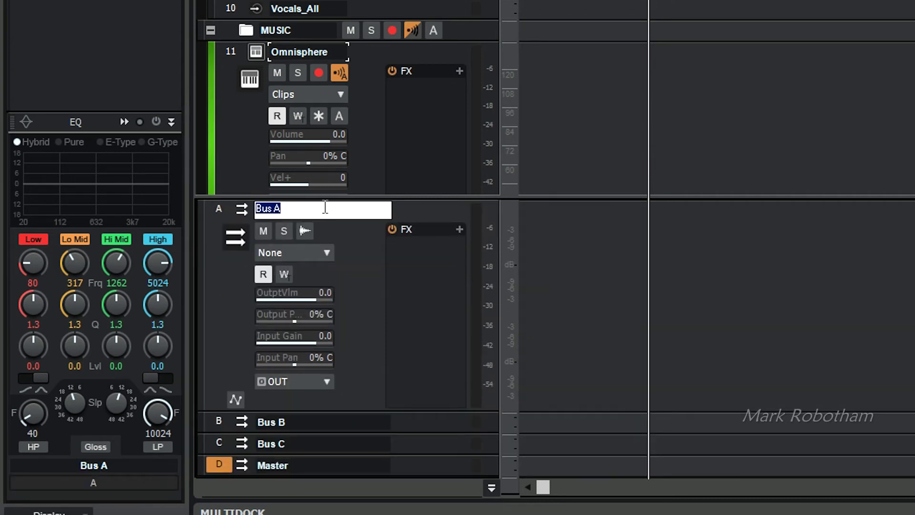
{"action": "type", "text": "Fr"}
{"action": "key", "text": "BackSpace"}
{"action": "type", "text": "RE MASTER"}
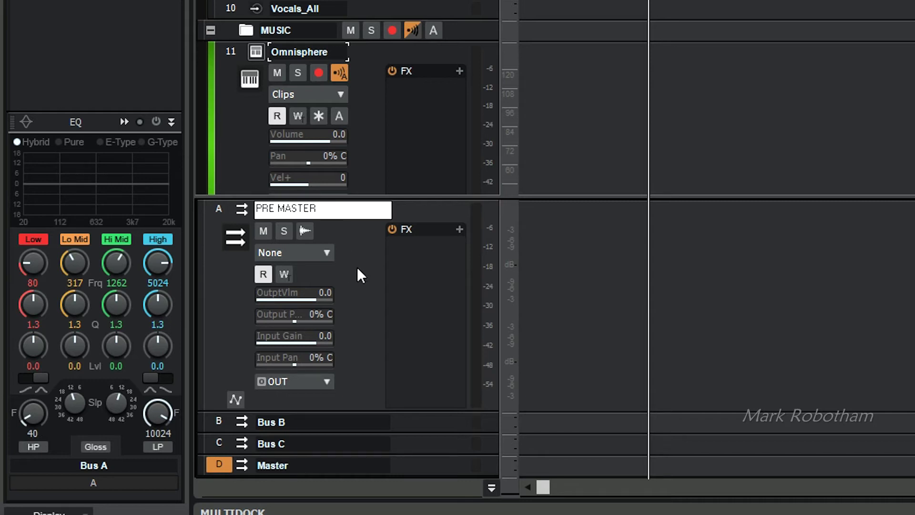
{"action": "key", "text": "Return"}
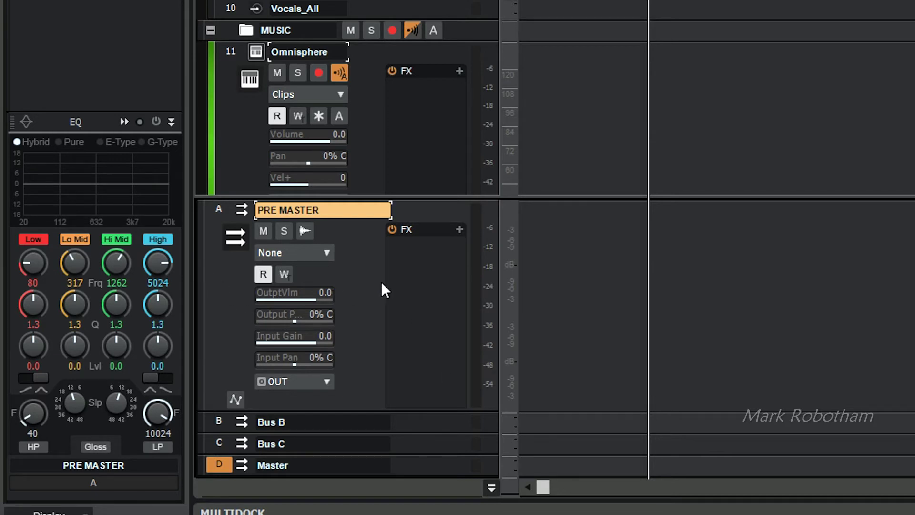
{"action": "left_click", "coordinate": [316, 380]}
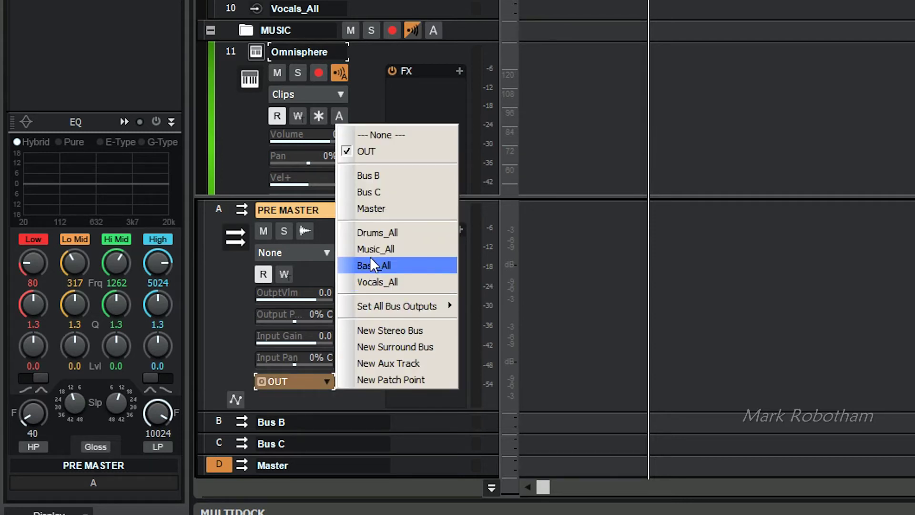
{"action": "left_click", "coordinate": [392, 138]}
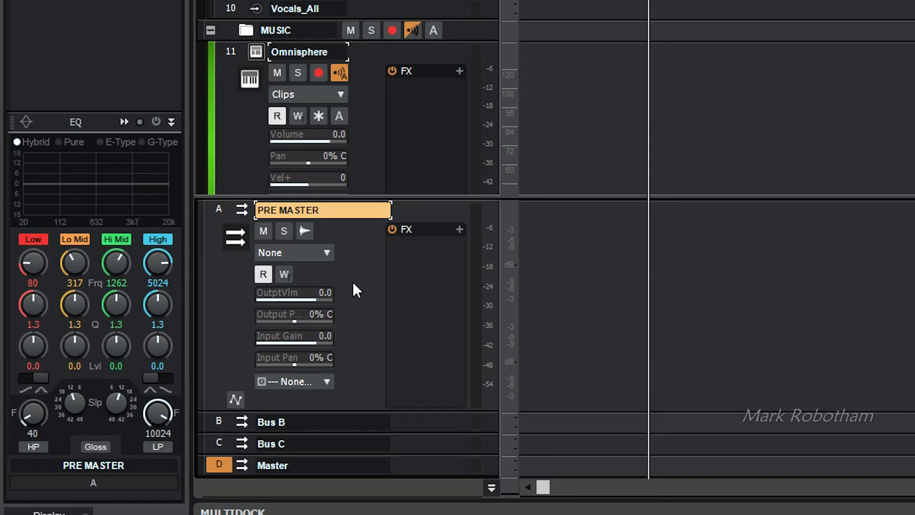
{"action": "key", "text": "ctrl+Down"}
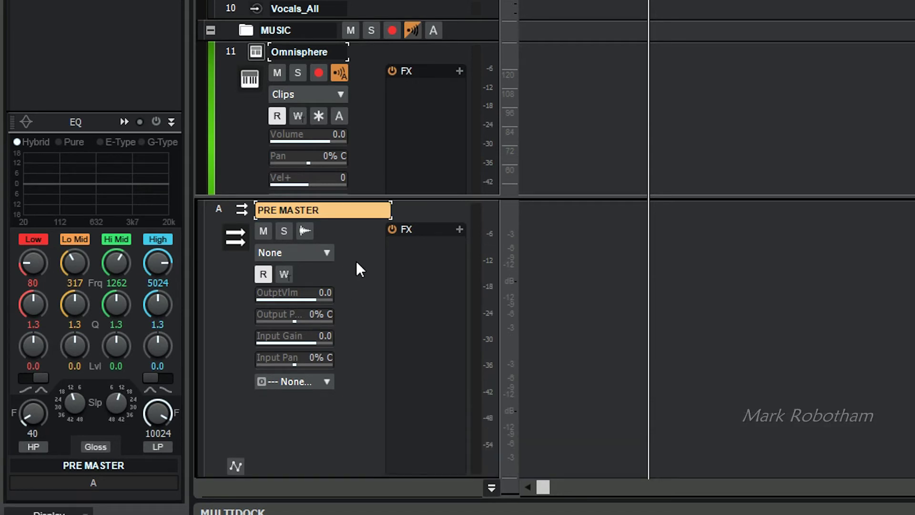
{"action": "left_click", "coordinate": [492, 487]}
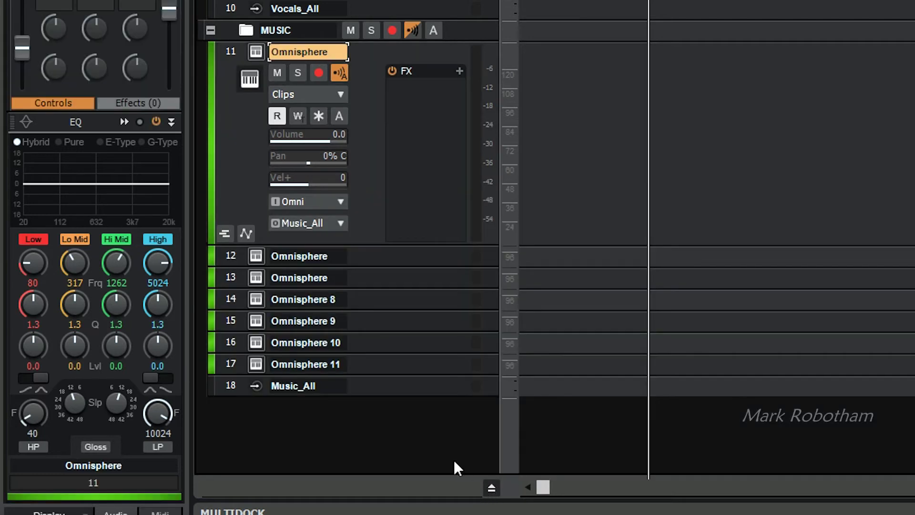
{"action": "left_click", "coordinate": [492, 487]}
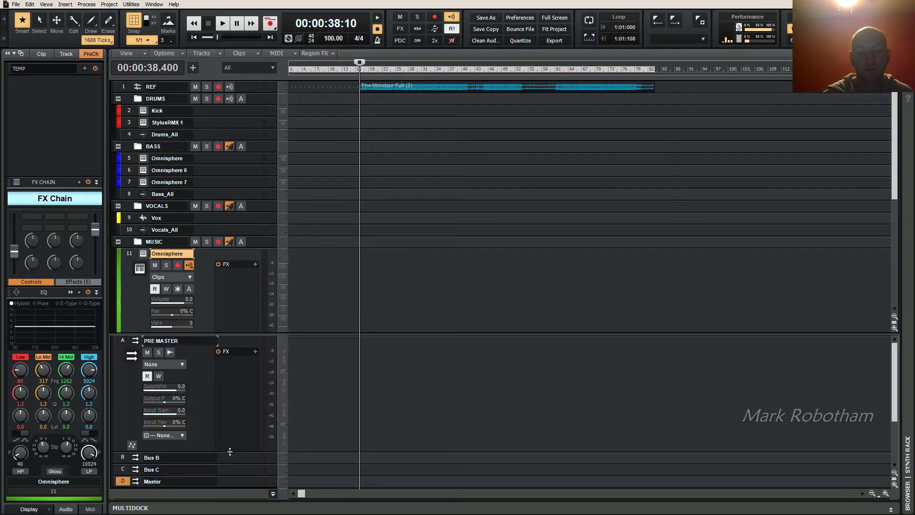
{"action": "left_click", "coordinate": [200, 376]}
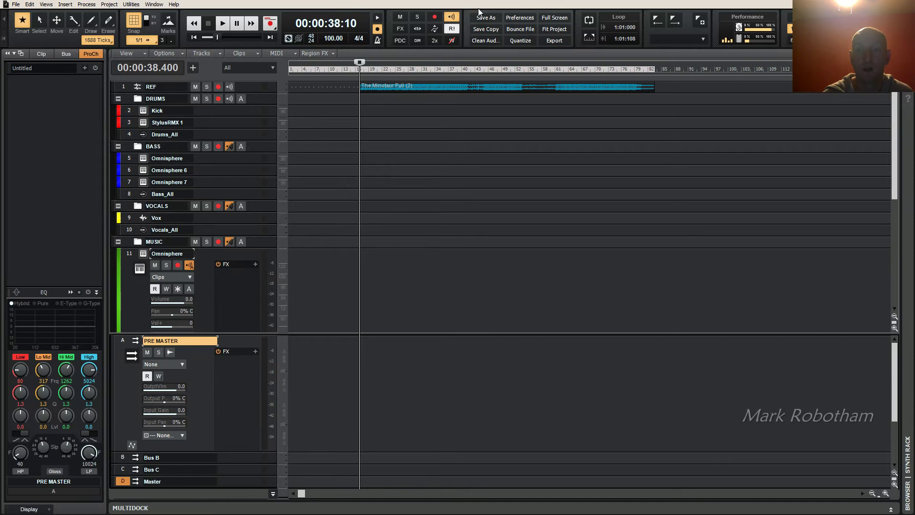
Step: In the Initialization File preferences, copy the option name WarnSilentBuses and delete its existing entry
{"action": "left_click", "coordinate": [511, 18]}
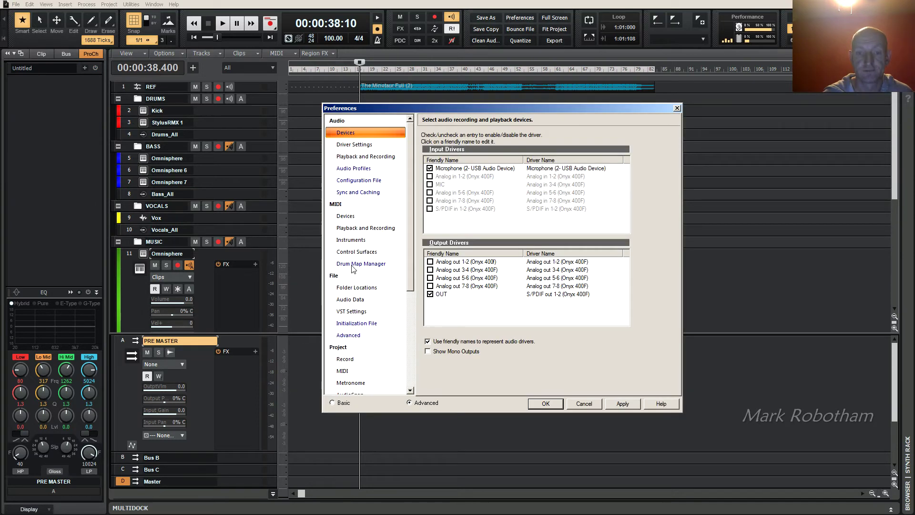
{"action": "left_click", "coordinate": [367, 323]}
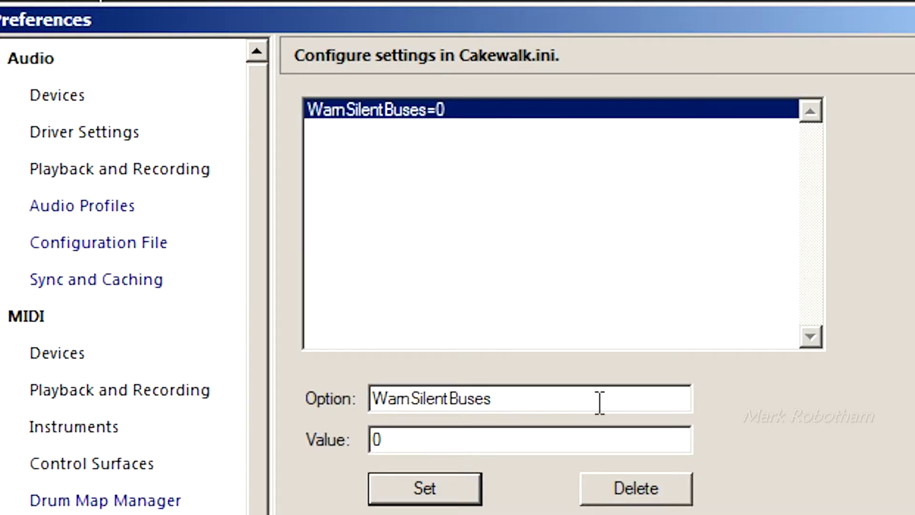
{"action": "left_click", "coordinate": [514, 231]}
{"action": "left_click_drag", "start_coordinate": [531, 393], "coordinate": [337, 411]}
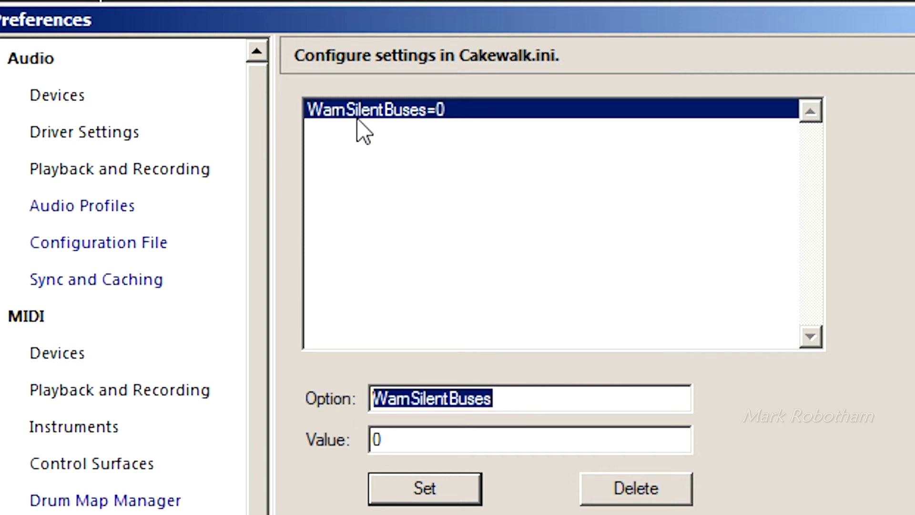
{"action": "right_click", "coordinate": [439, 403]}
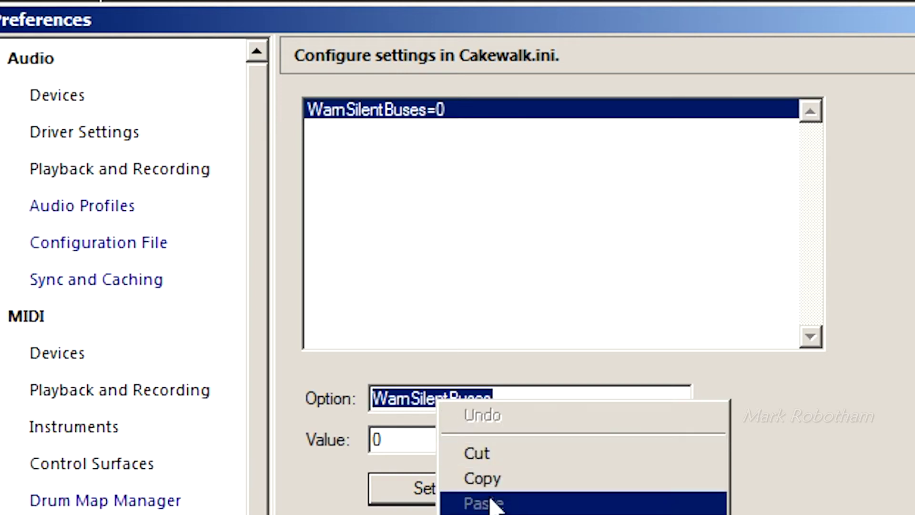
{"action": "left_click", "coordinate": [508, 474]}
{"action": "left_click", "coordinate": [637, 489]}
Step: Add the WarnSilentBuses option with value 0 to the initialization file and leave the preferences
{"action": "left_click", "coordinate": [405, 398]}
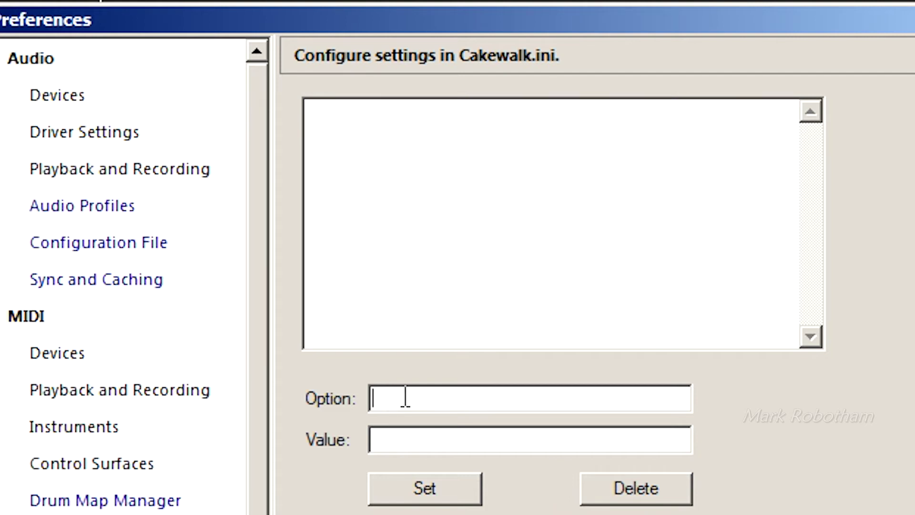
{"action": "right_click", "coordinate": [406, 398]}
{"action": "left_click", "coordinate": [454, 497]}
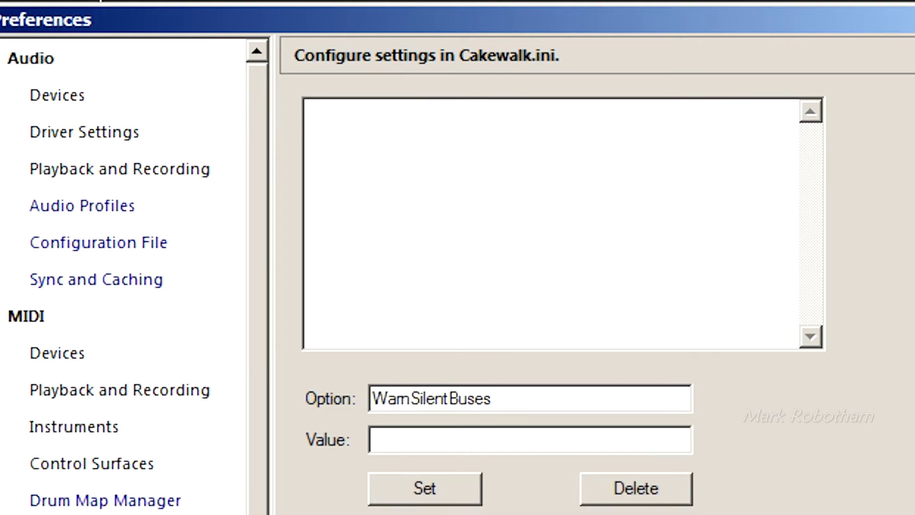
{"action": "left_click", "coordinate": [470, 446]}
{"action": "type", "text": "0"}
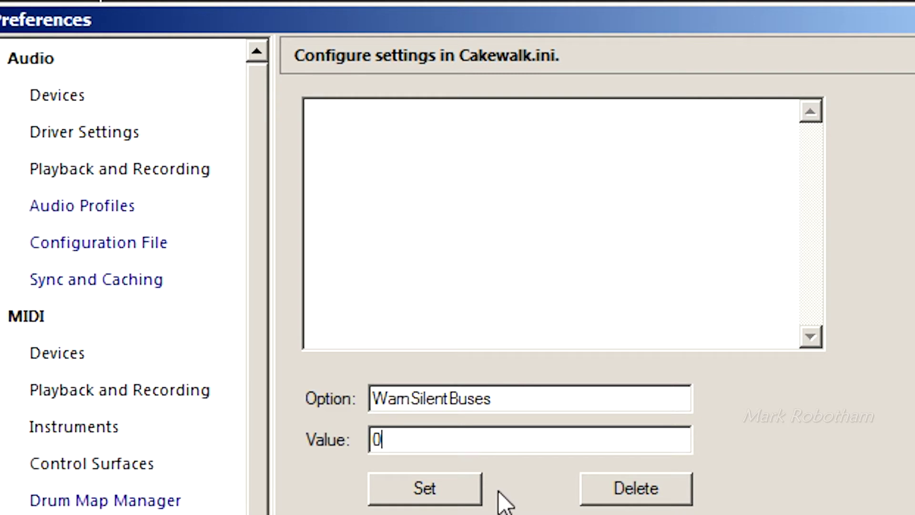
{"action": "left_click", "coordinate": [406, 488]}
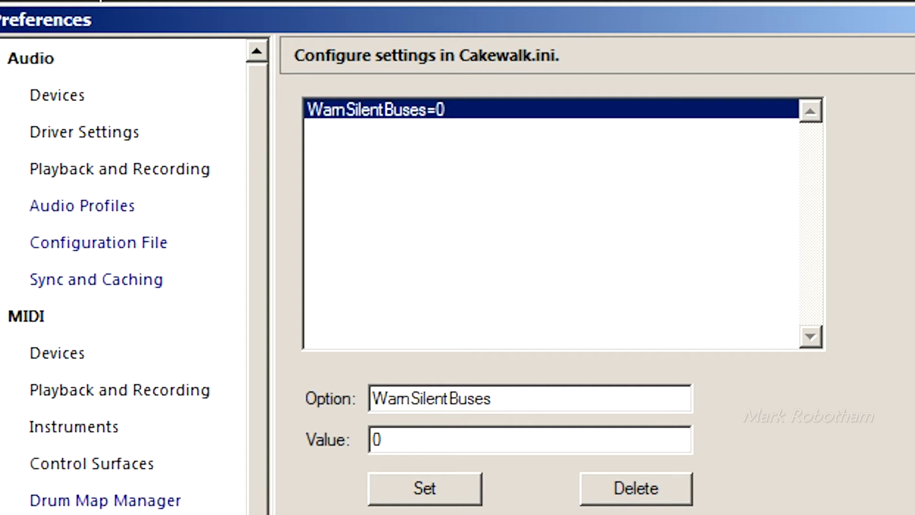
{"action": "key", "text": "Tab"}
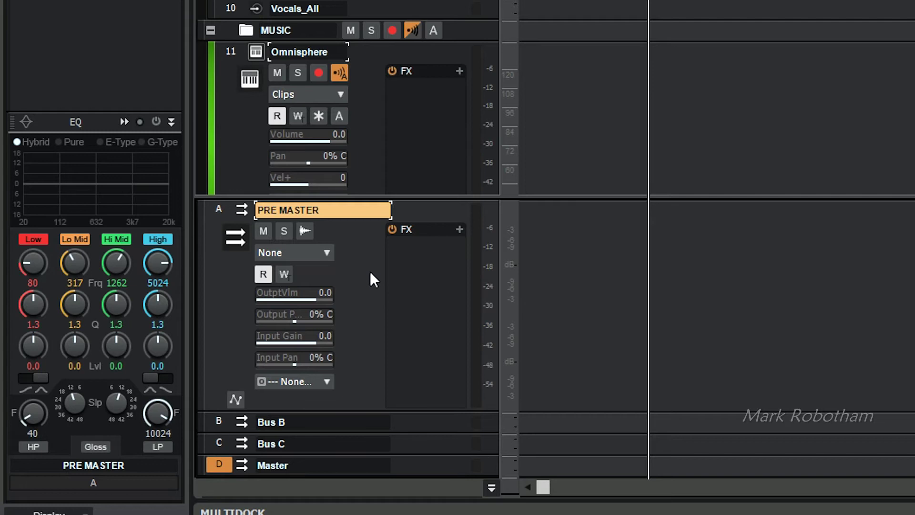
Step: Rename Bus B to MID
{"action": "scroll", "coordinate": [372, 276], "scroll_direction": "down", "scroll_amount": 3}
{"action": "left_click", "coordinate": [217, 363]}
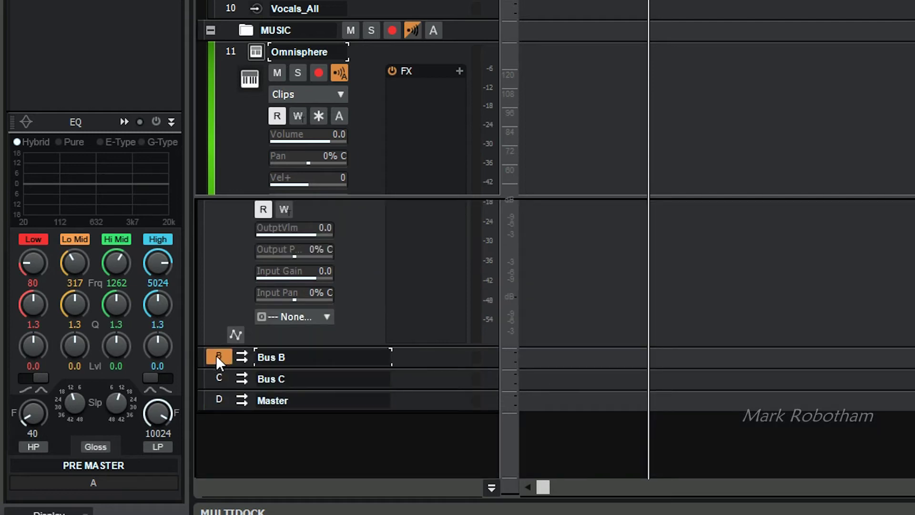
{"action": "double_click", "coordinate": [314, 209]}
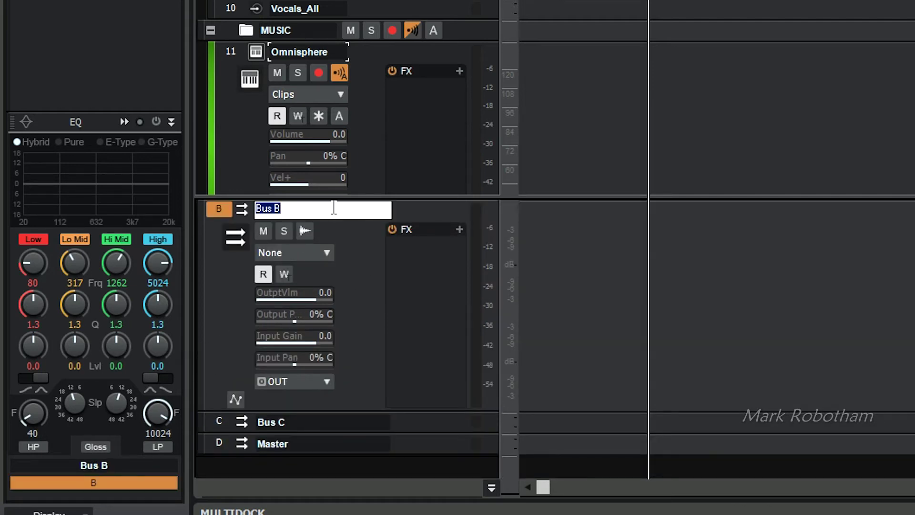
{"action": "type", "text": "mix"}
{"action": "key", "text": "BackSpace"}
{"action": "key", "text": "BackSpace"}
{"action": "key", "text": "BackSpace"}
{"action": "type", "text": "MID"}
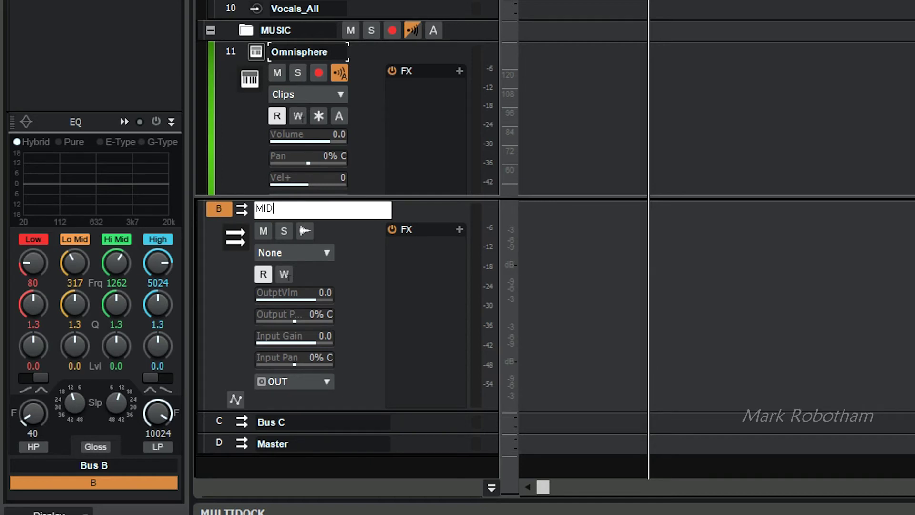
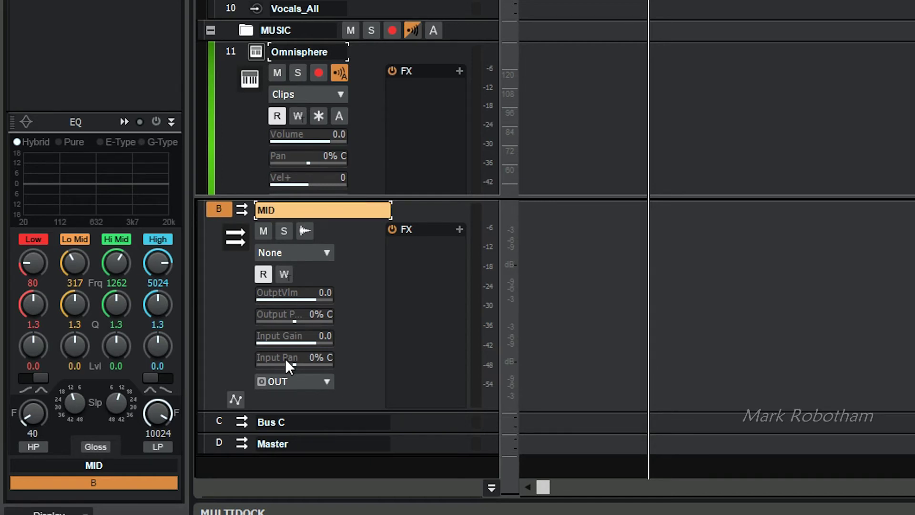
Step: Rename Bus C to SIDE
{"action": "left_click", "coordinate": [231, 426]}
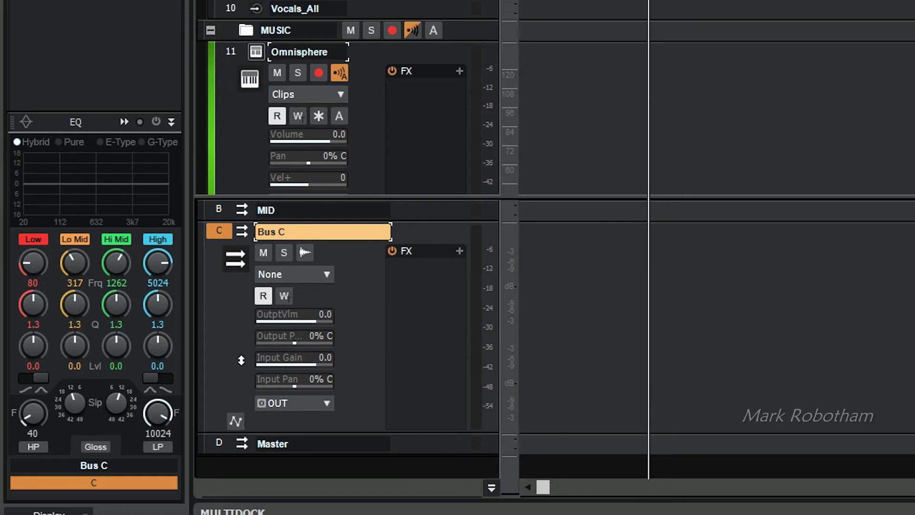
{"action": "double_click", "coordinate": [316, 233]}
{"action": "type", "text": "SIDE"}
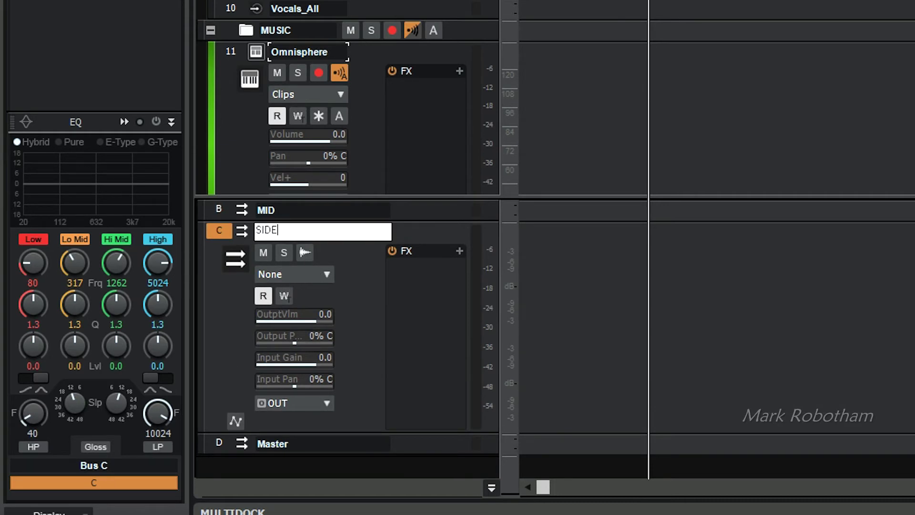
{"action": "key", "text": "Return"}
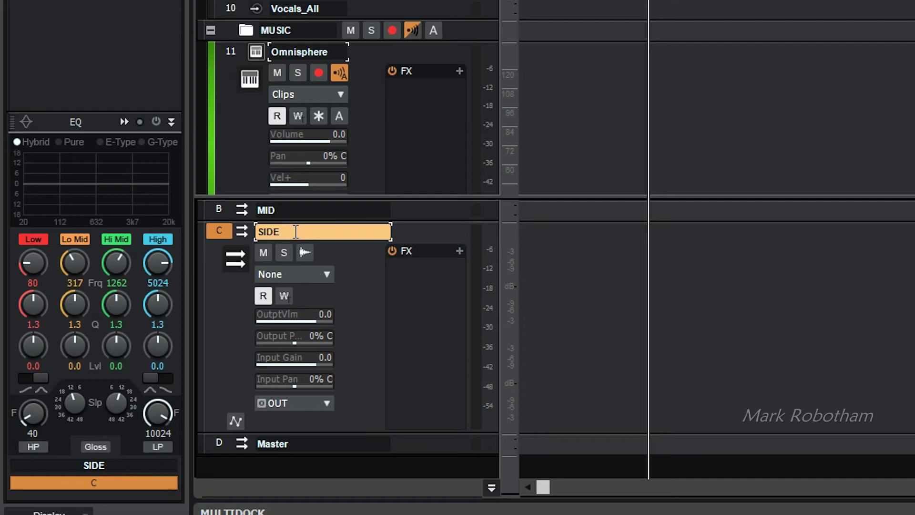
Step: Route the outputs of the MID and SIDE buses to the Master bus
{"action": "left_click", "coordinate": [213, 214]}
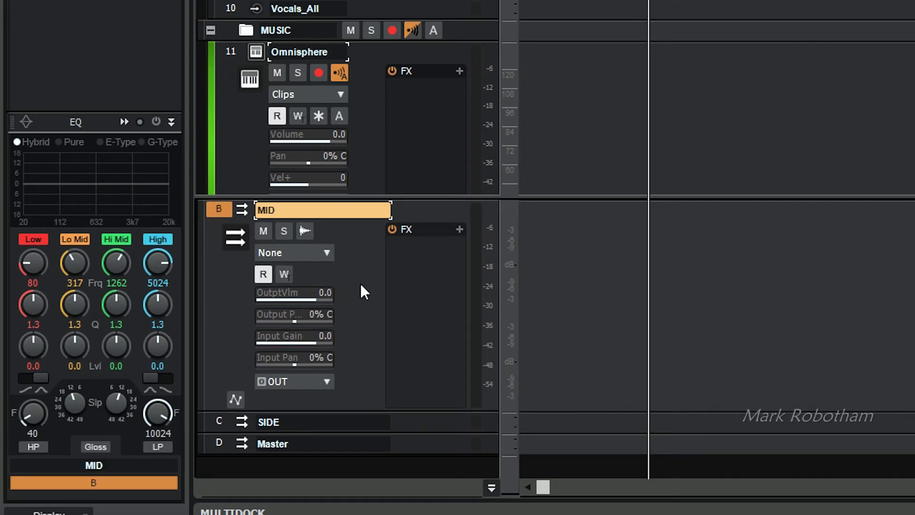
{"action": "left_click", "coordinate": [312, 383]}
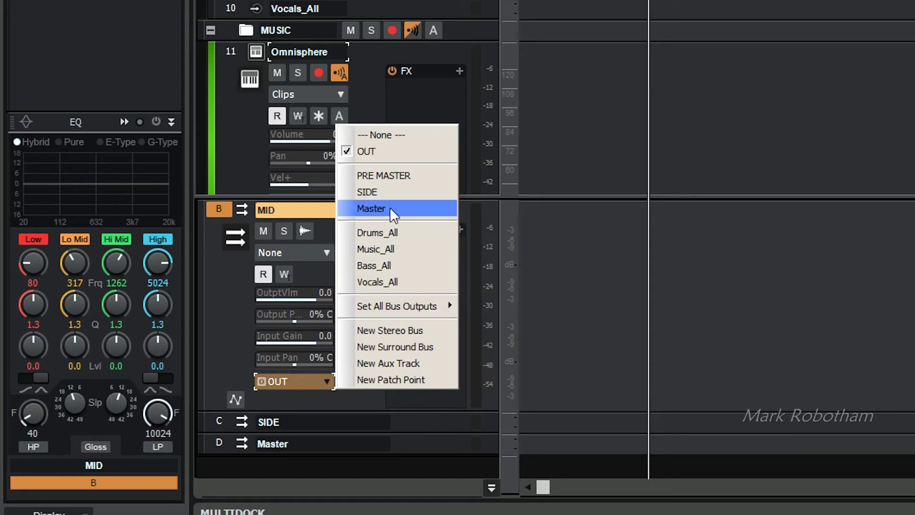
{"action": "left_click", "coordinate": [394, 213]}
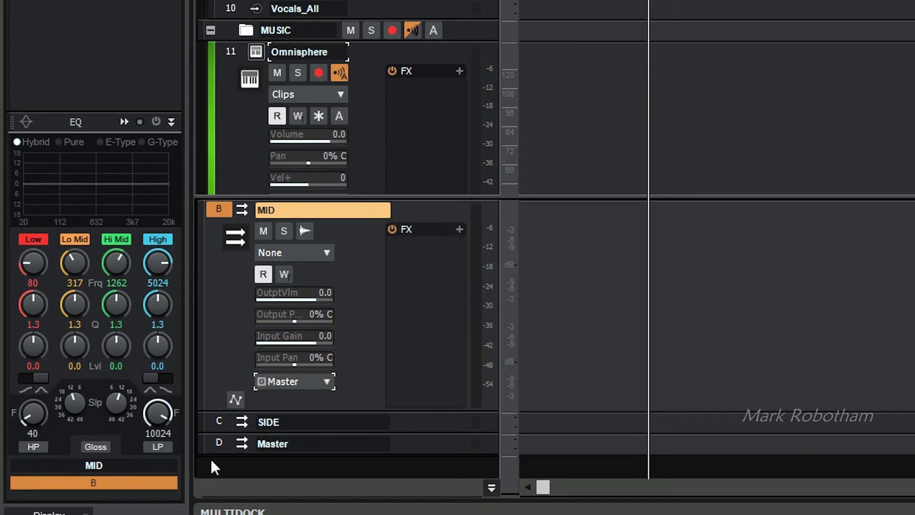
{"action": "left_click", "coordinate": [219, 442]}
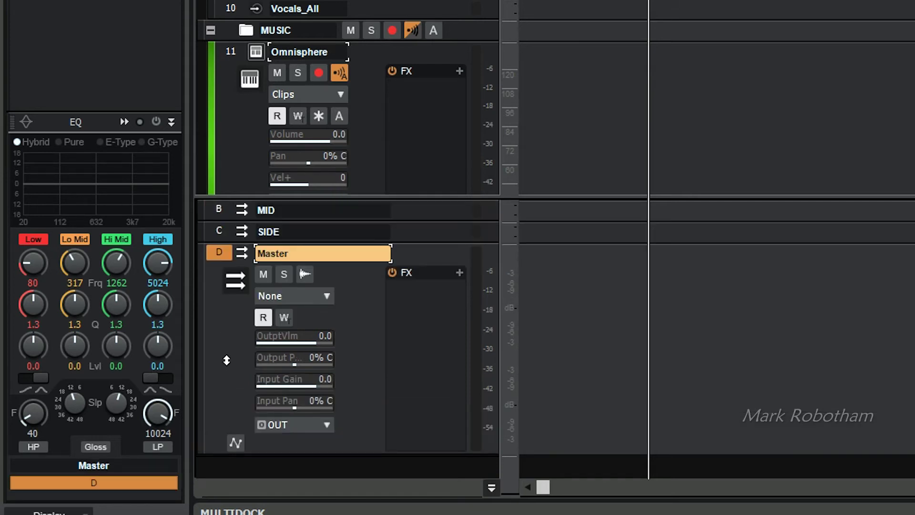
{"action": "left_click", "coordinate": [220, 233]}
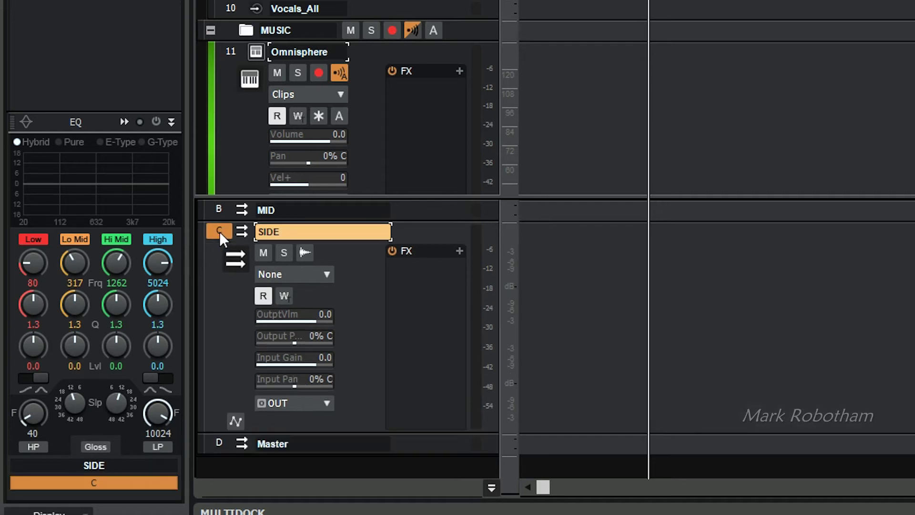
{"action": "left_click", "coordinate": [319, 403]}
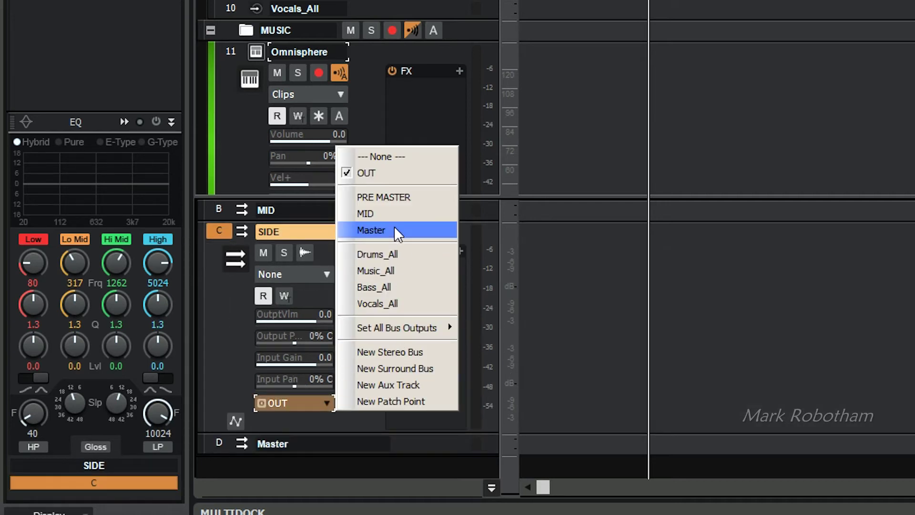
{"action": "left_click", "coordinate": [372, 230]}
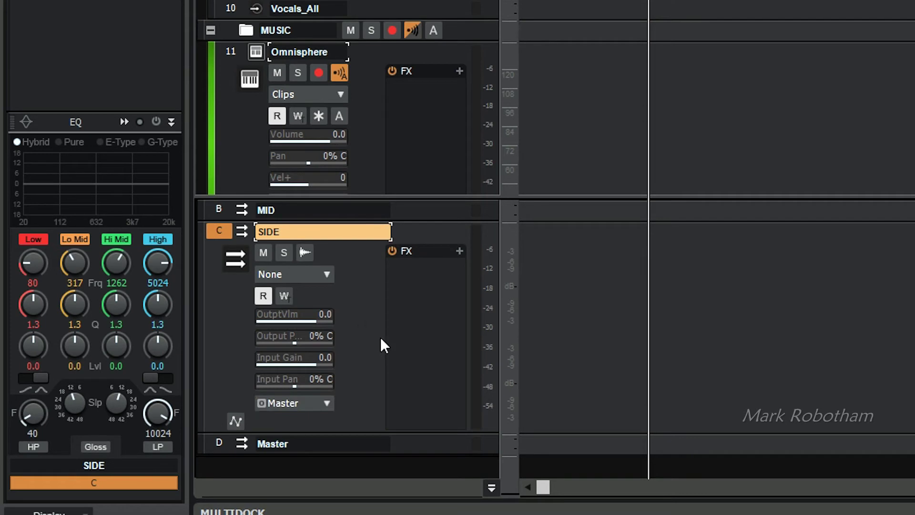
Step: Insert a send from the PRE MASTER bus to the MID bus and switch it from post to pre-fader
{"action": "scroll", "coordinate": [233, 303], "scroll_direction": "up", "scroll_amount": 1}
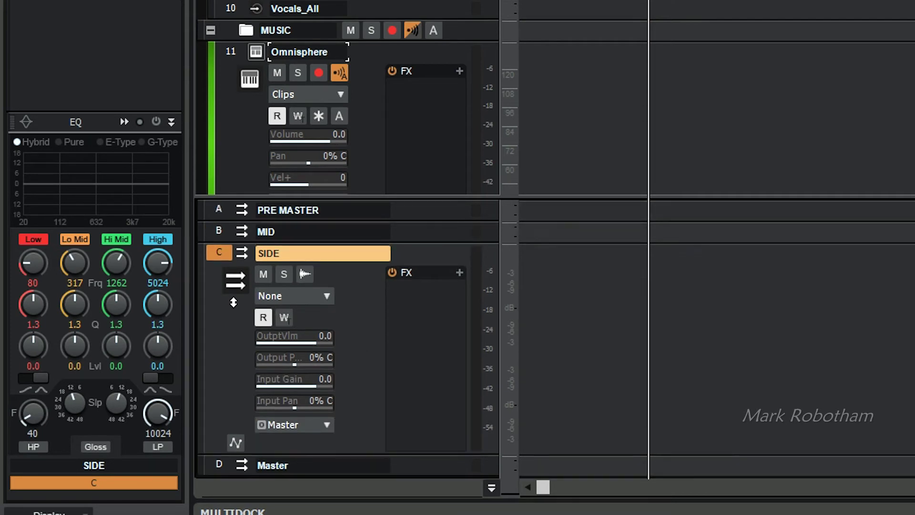
{"action": "left_click", "coordinate": [227, 212]}
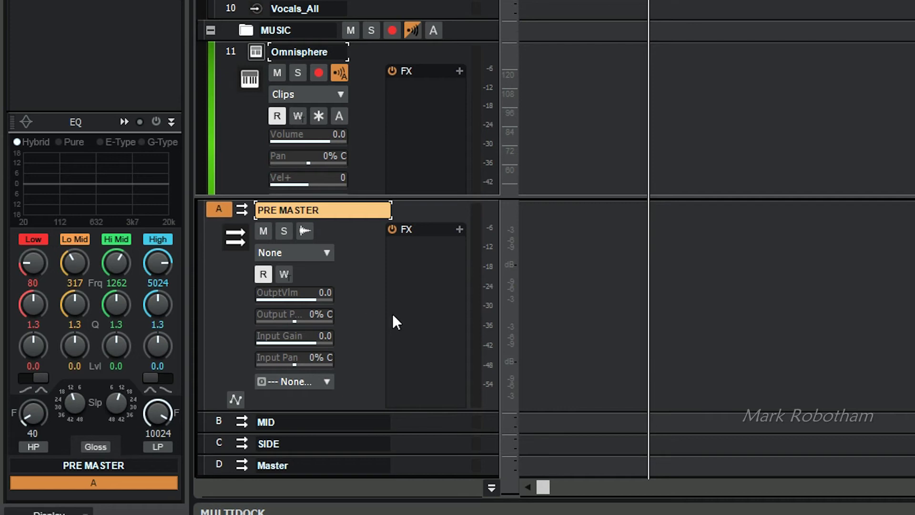
{"action": "right_click", "coordinate": [361, 355]}
{"action": "mouse_move", "coordinate": [417, 98]}
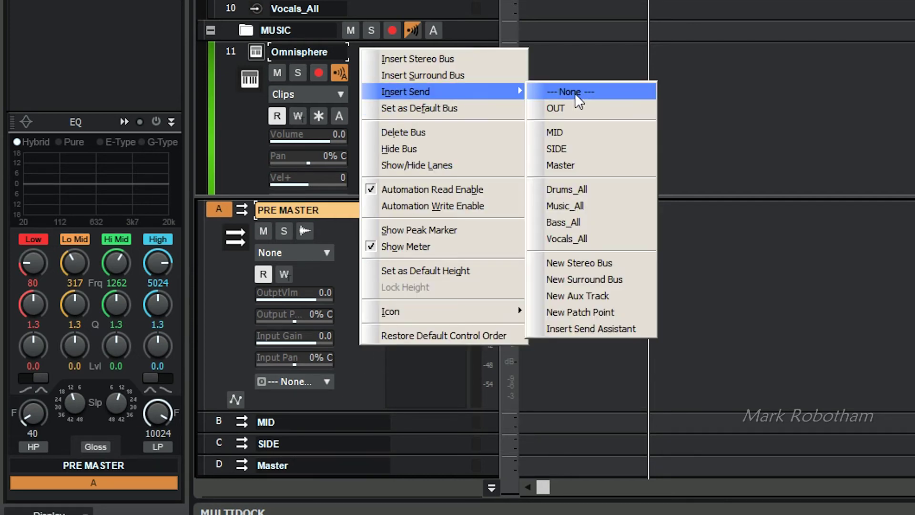
{"action": "left_click", "coordinate": [595, 140]}
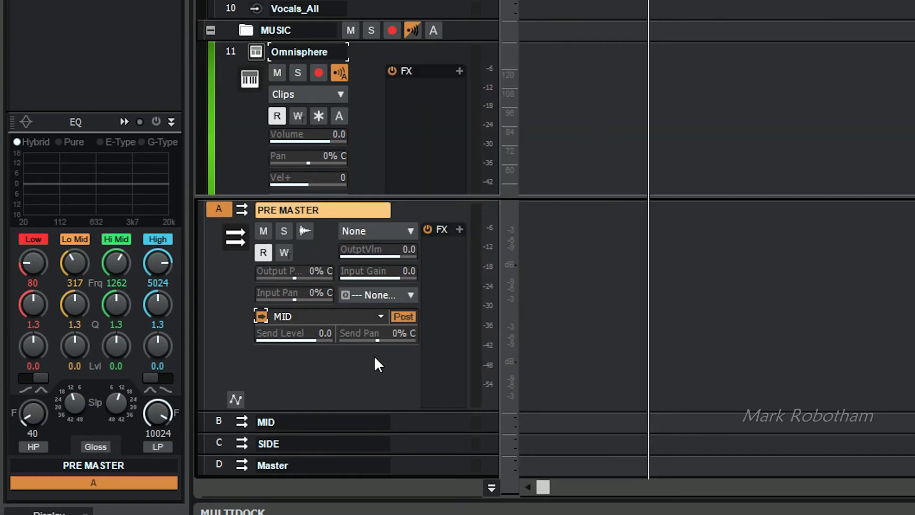
{"action": "left_click", "coordinate": [402, 316]}
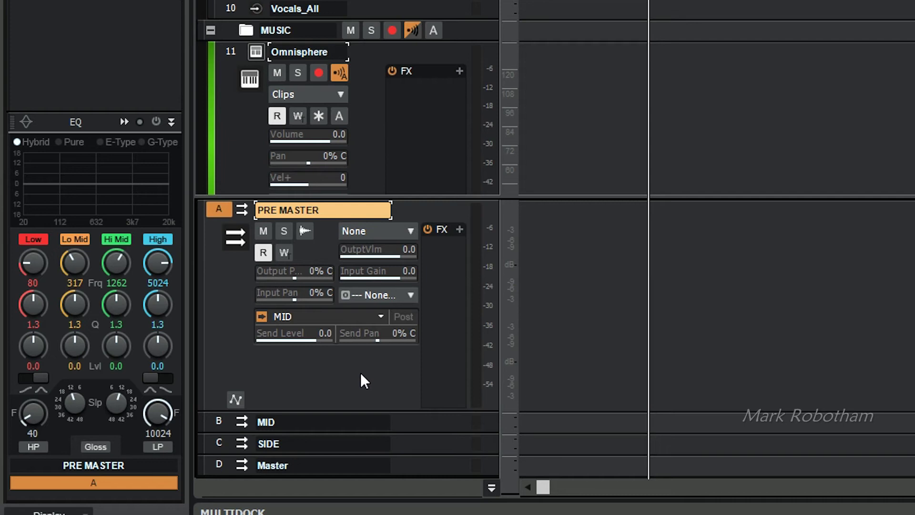
Step: Add a second send on the PRE MASTER bus that feeds SIDE, and turn off its Post setting
{"action": "right_click", "coordinate": [332, 384]}
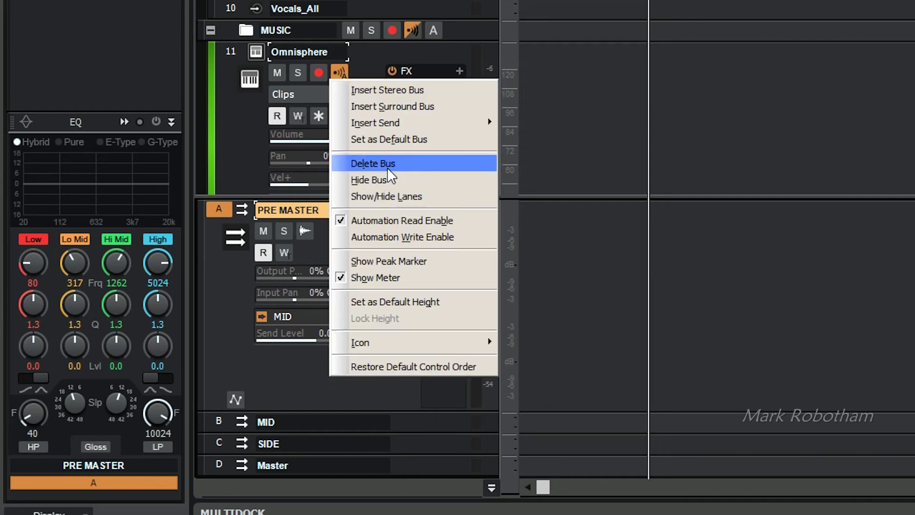
{"action": "mouse_move", "coordinate": [420, 125]}
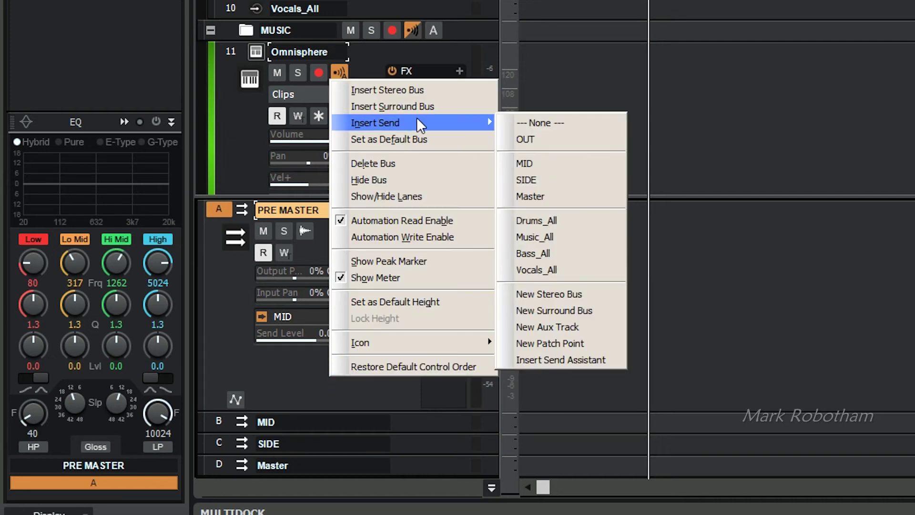
{"action": "left_click", "coordinate": [561, 185]}
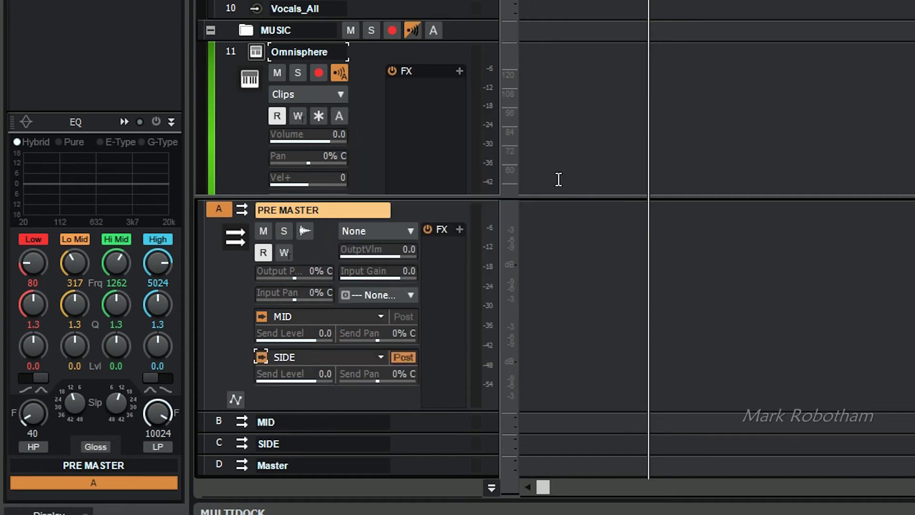
{"action": "left_click", "coordinate": [405, 361]}
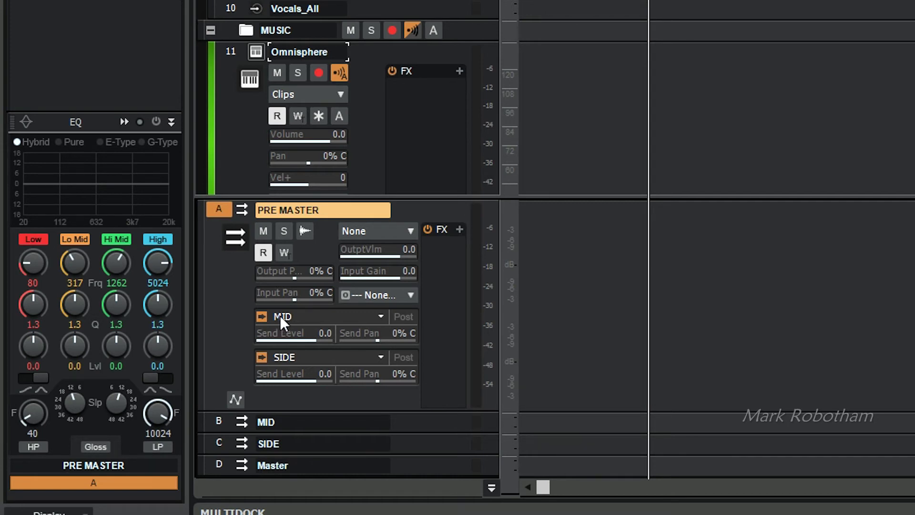
Step: Insert an FX Chain module in the MID bus's ProChannel and place it above the EQ
{"action": "left_click", "coordinate": [219, 422]}
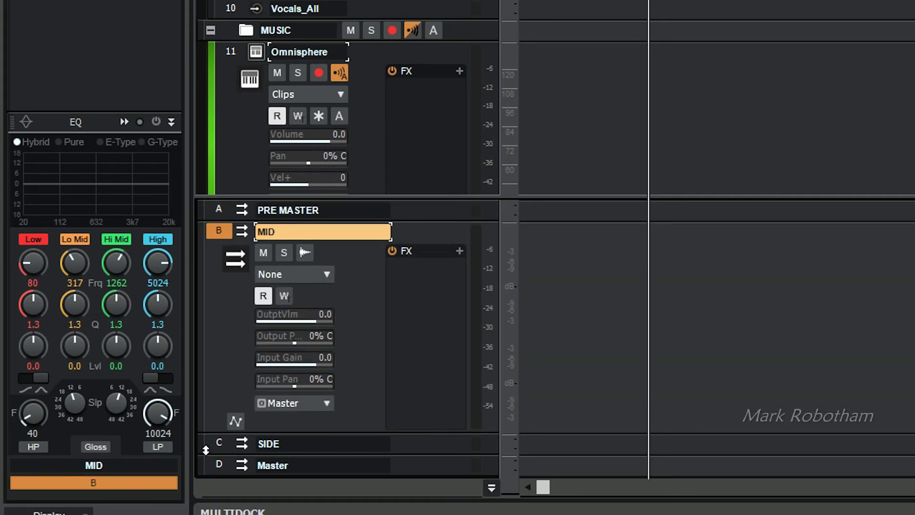
{"action": "left_click", "coordinate": [220, 444]}
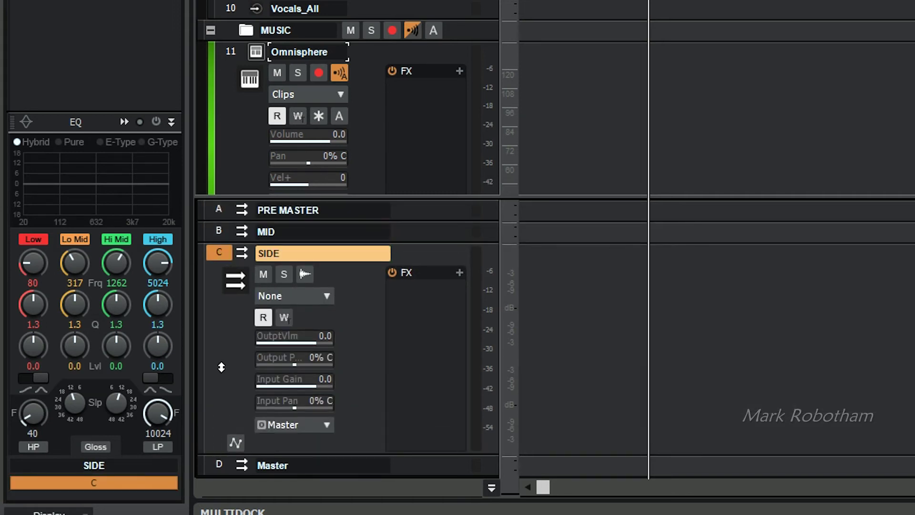
{"action": "left_click", "coordinate": [219, 233]}
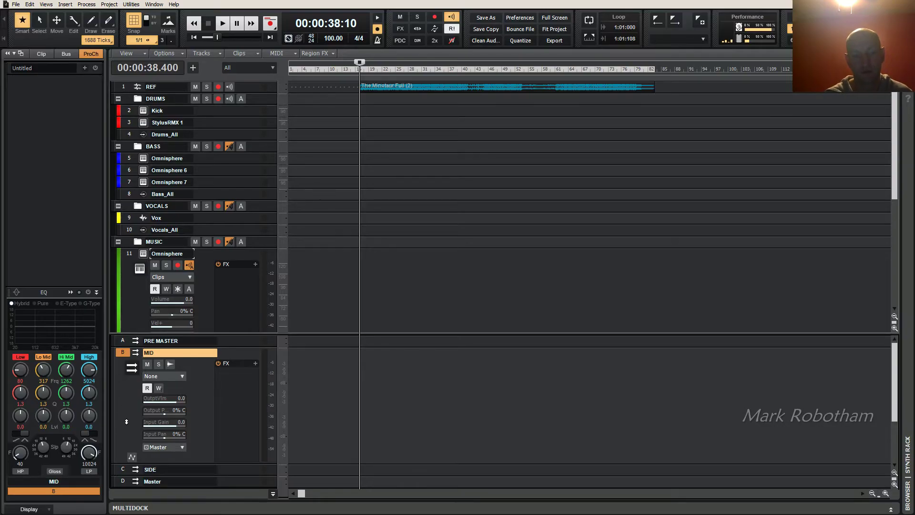
{"action": "right_click", "coordinate": [41, 210]}
{"action": "mouse_move", "coordinate": [45, 212]}
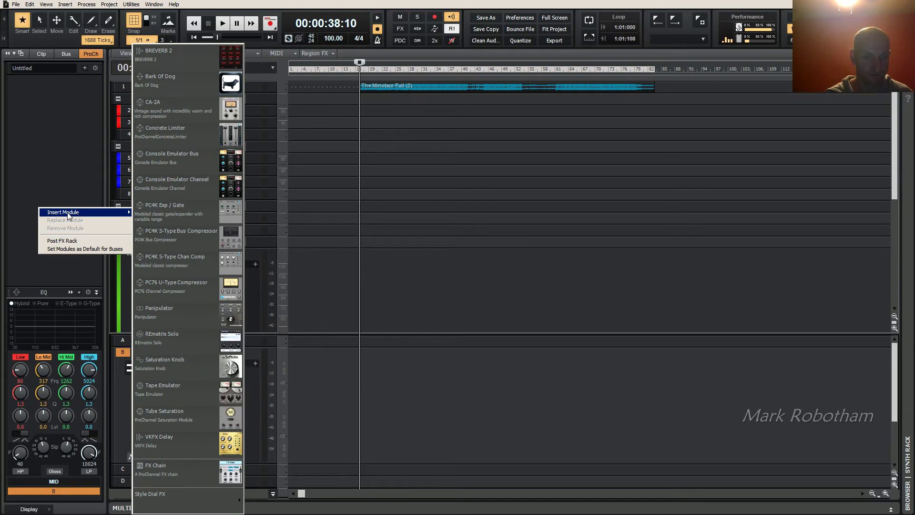
{"action": "left_click", "coordinate": [173, 479]}
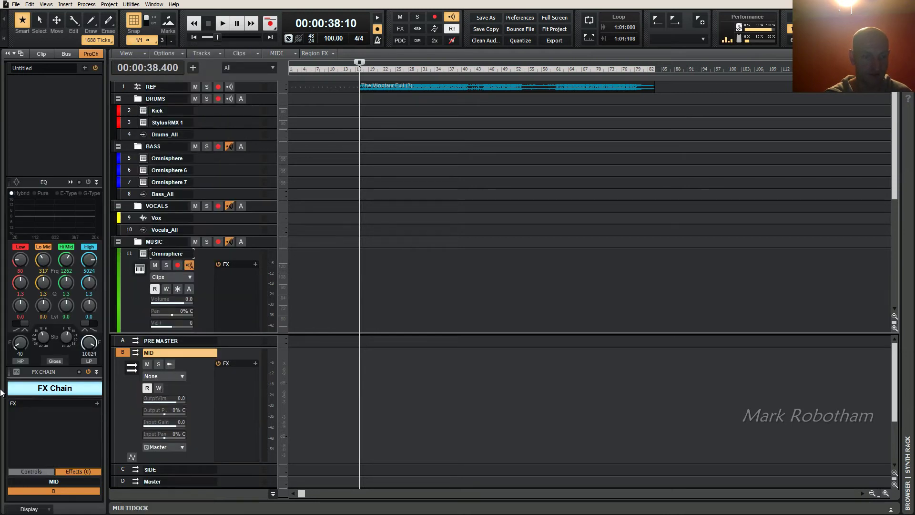
{"action": "left_click_drag", "start_coordinate": [9, 378], "coordinate": [8, 186]}
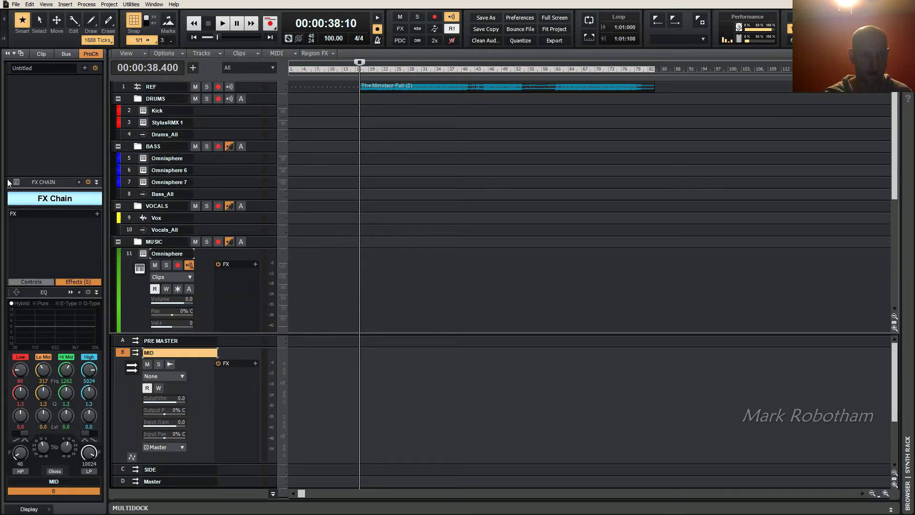
Step: Insert Channel Tools in the MID bus's FX Chain, lower its Side Gain to minus infinity, and close the plug-in window
{"action": "right_click", "coordinate": [30, 230]}
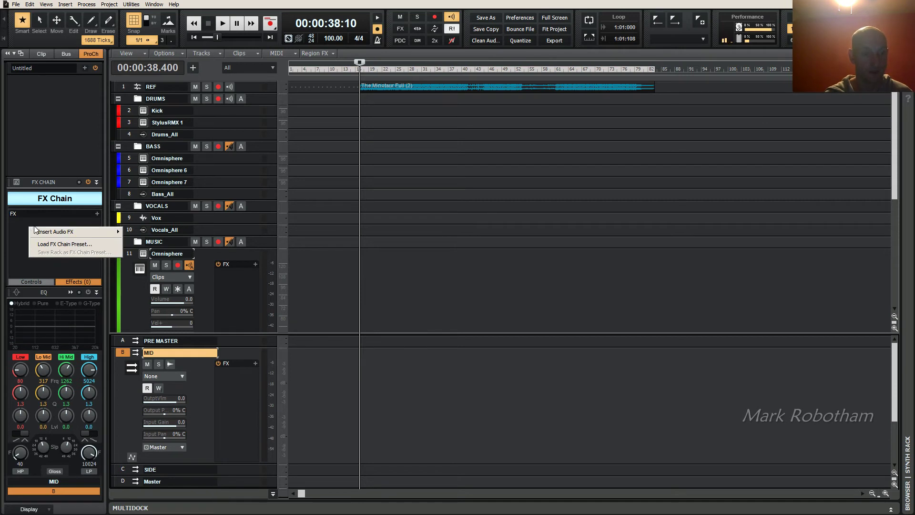
{"action": "mouse_move", "coordinate": [45, 233]}
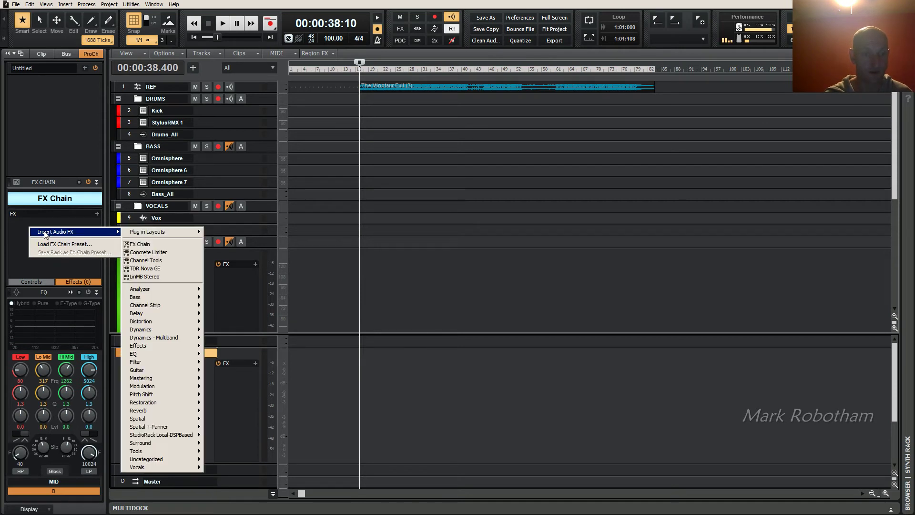
{"action": "left_click", "coordinate": [166, 261]}
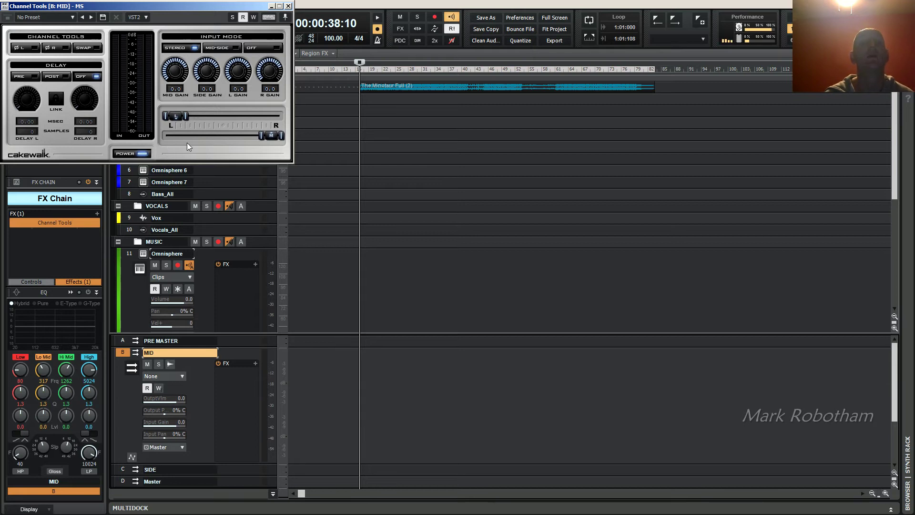
{"action": "left_click_drag", "start_coordinate": [206, 71], "coordinate": [198, 142]}
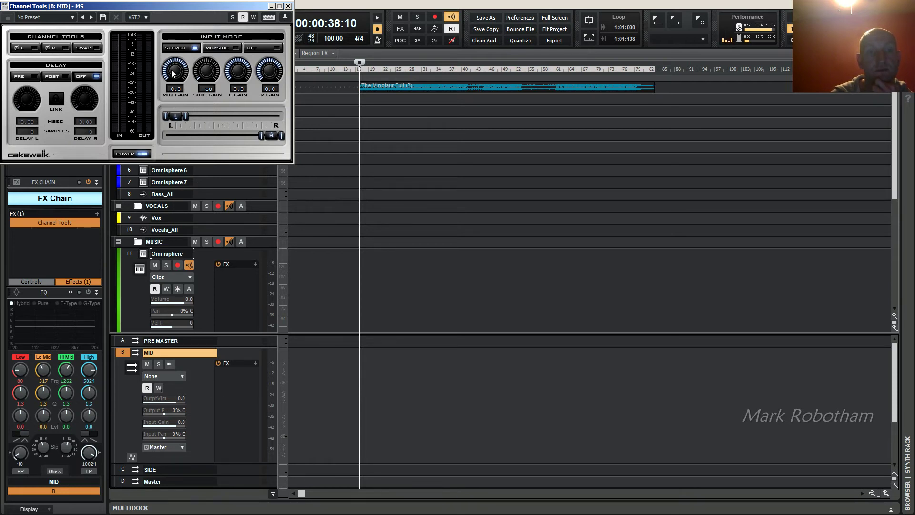
{"action": "left_click", "coordinate": [288, 5]}
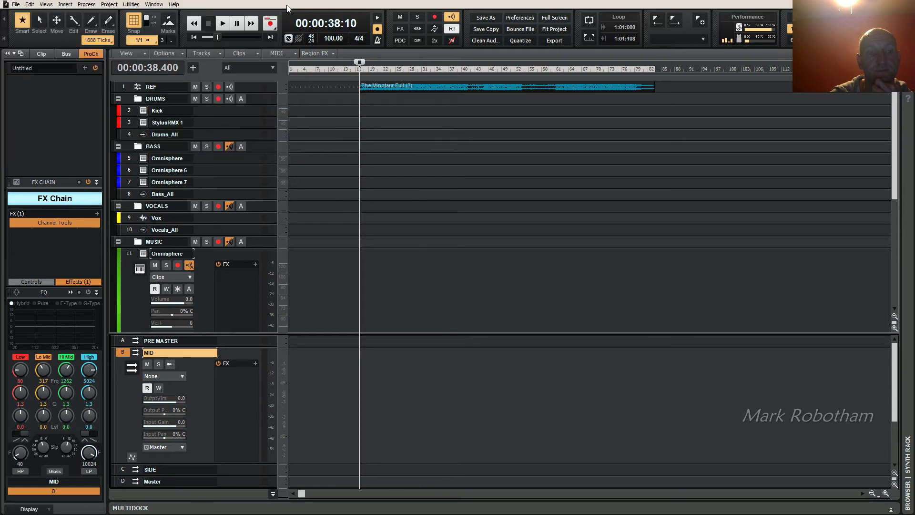
Step: Insert an FX Chain module in the SIDE bus's ProChannel and move it above the EQ
{"action": "left_click", "coordinate": [124, 470]}
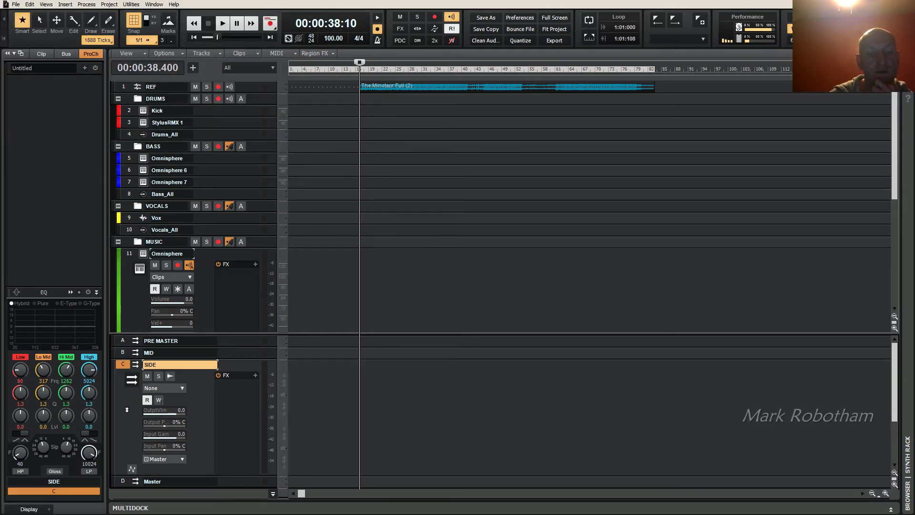
{"action": "right_click", "coordinate": [47, 172]}
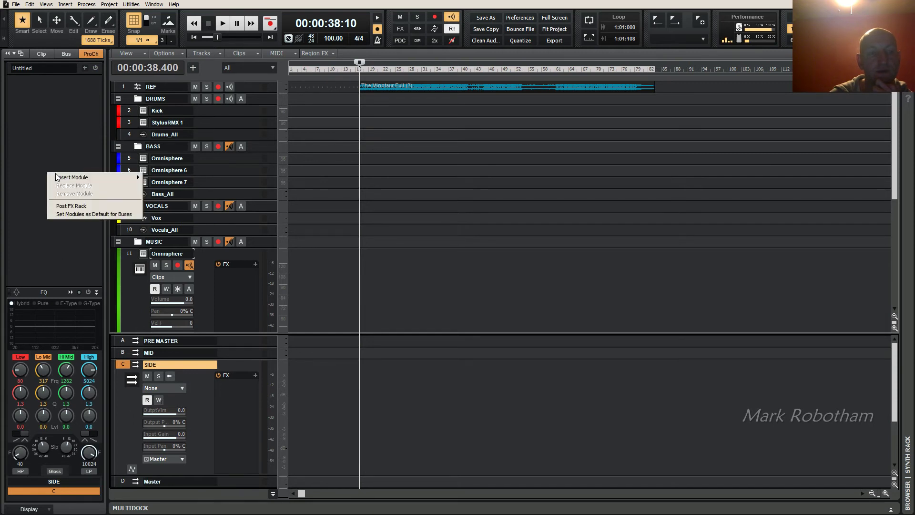
{"action": "mouse_move", "coordinate": [71, 178]}
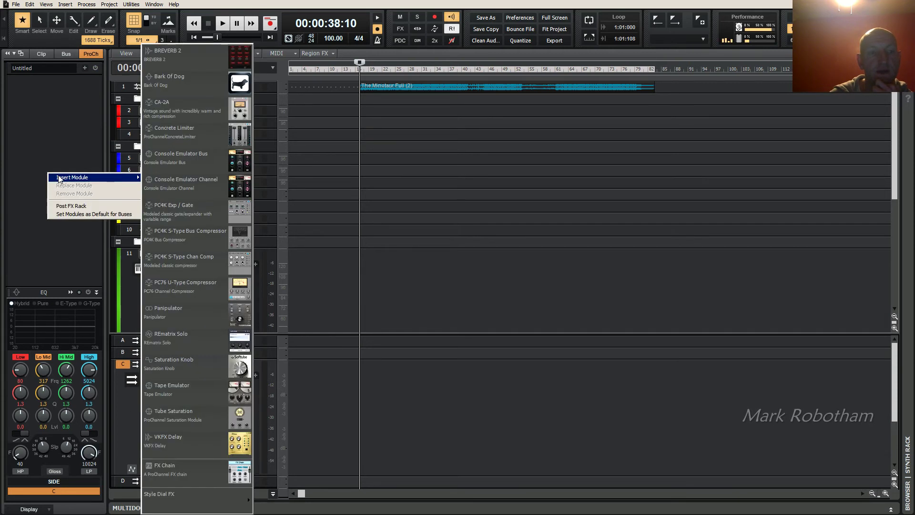
{"action": "left_click", "coordinate": [201, 472]}
{"action": "left_click_drag", "start_coordinate": [9, 373], "coordinate": [14, 216]}
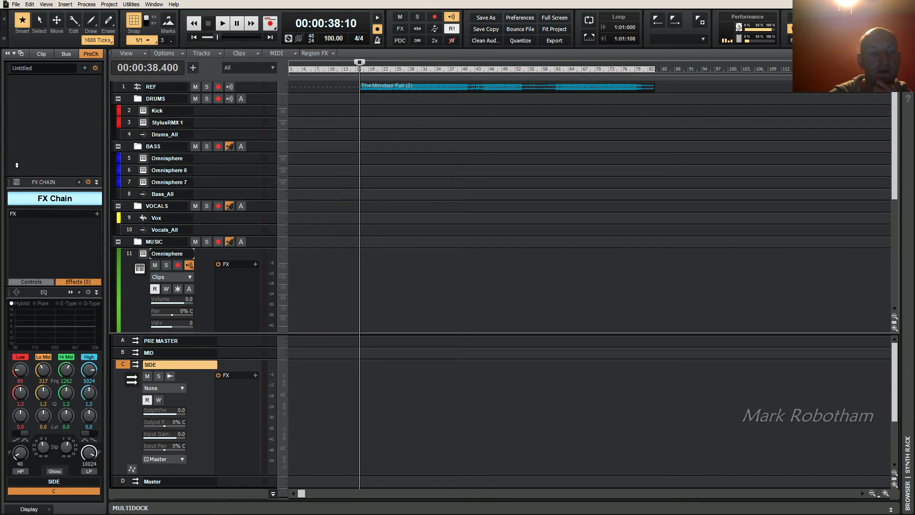
Step: Insert Channel Tools in the SIDE bus's FX Chain, lower its Mid Gain to minus infinity, and close the plug-in window
{"action": "right_click", "coordinate": [40, 228]}
{"action": "mouse_move", "coordinate": [66, 234]}
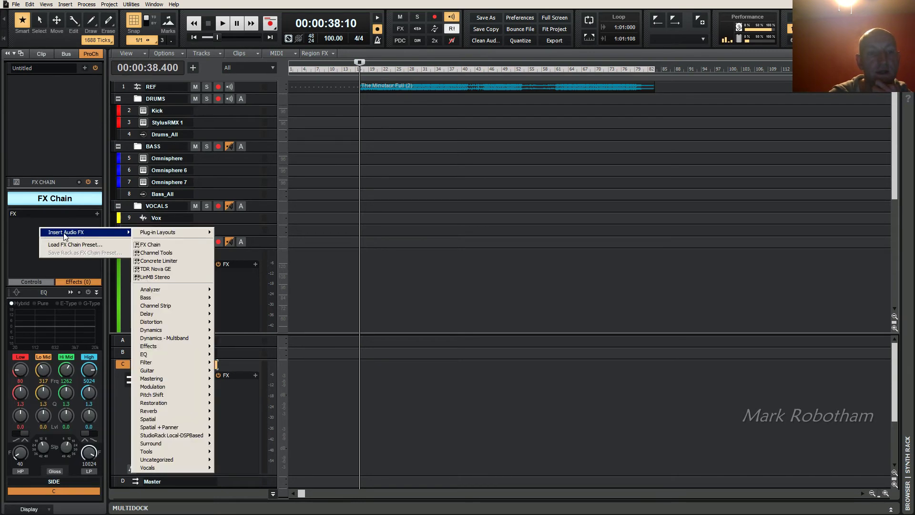
{"action": "left_click", "coordinate": [183, 258]}
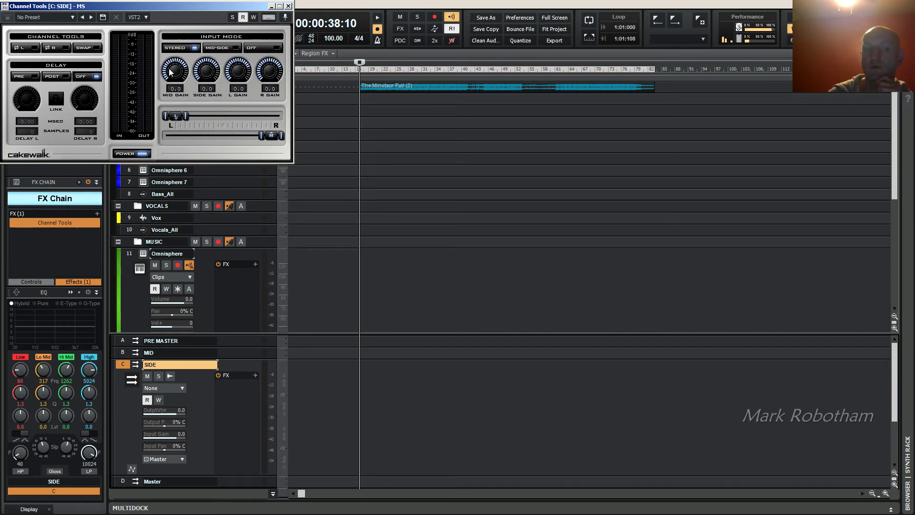
{"action": "left_click_drag", "start_coordinate": [170, 71], "coordinate": [170, 181]}
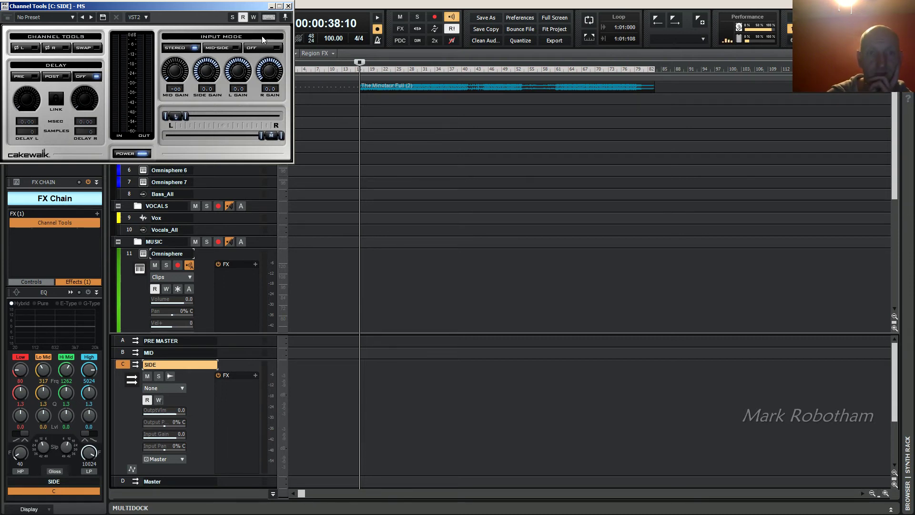
{"action": "left_click", "coordinate": [289, 6]}
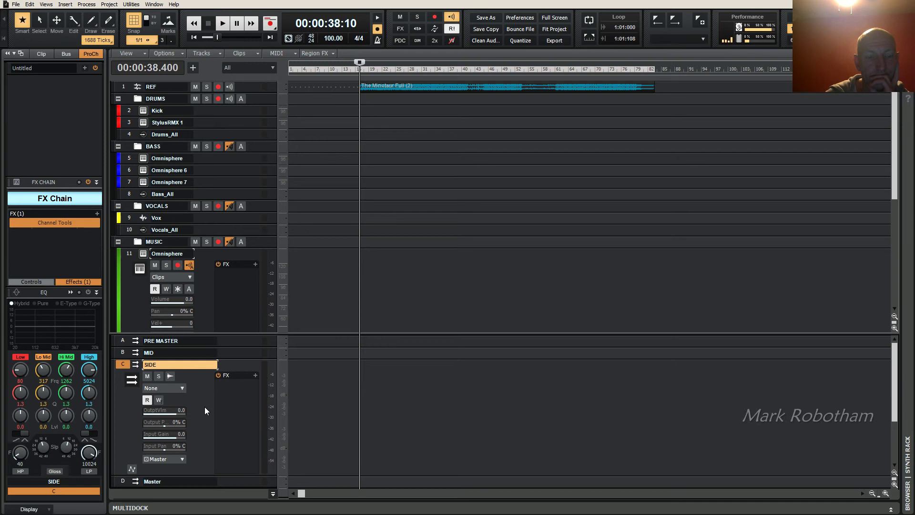
Step: Review the MID, SIDE, PRE MASTER and Master bus strips and the routing of the Kick and StylusRMX 1 tracks
{"action": "left_click", "coordinate": [128, 353]}
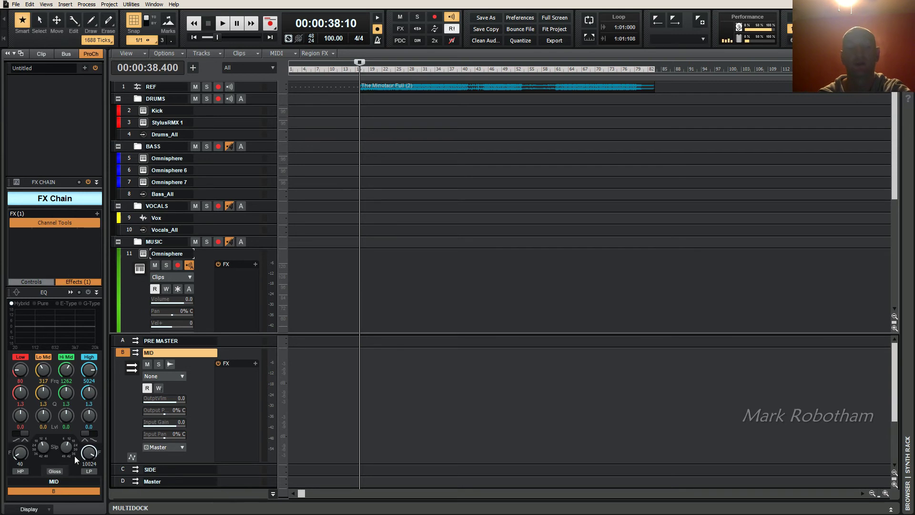
{"action": "left_click", "coordinate": [123, 470]}
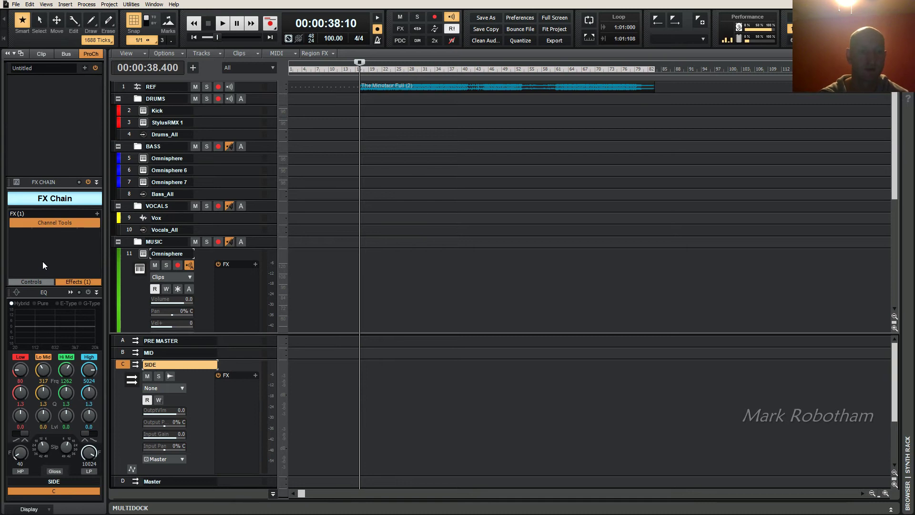
{"action": "left_click", "coordinate": [127, 341]}
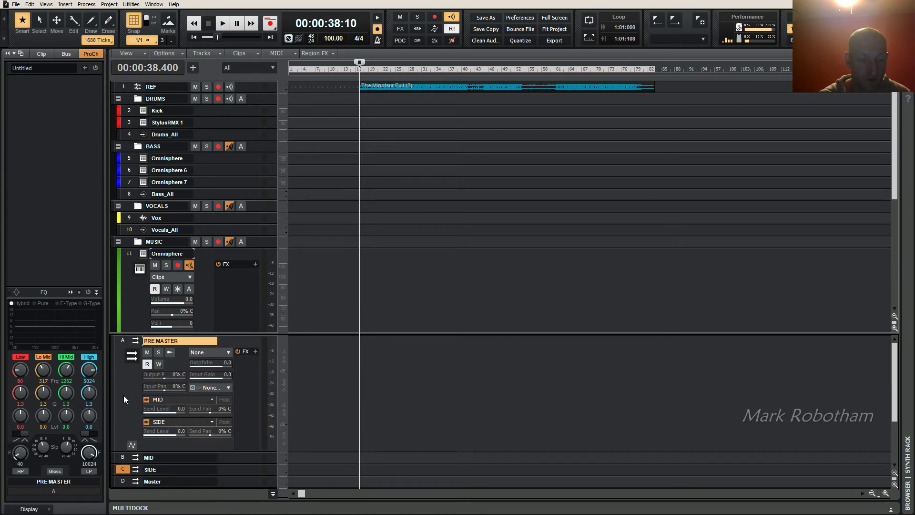
{"action": "left_click", "coordinate": [124, 480]}
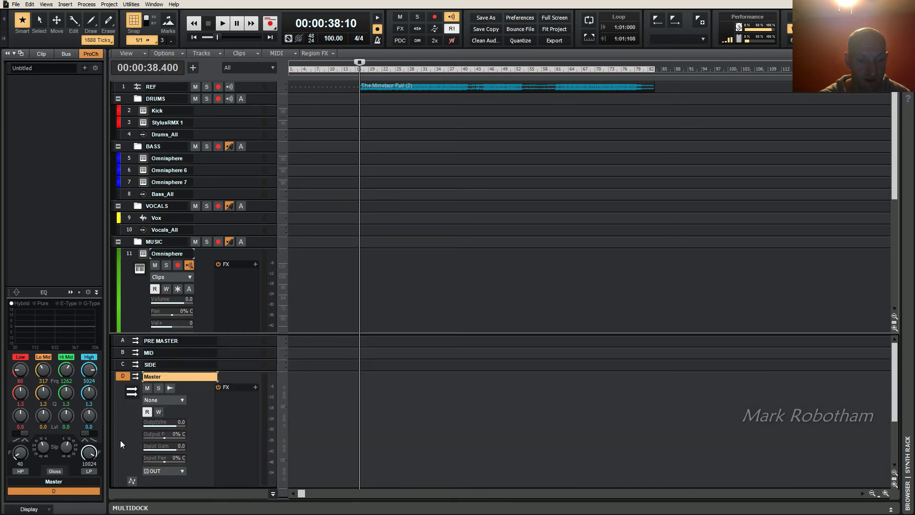
{"action": "left_click", "coordinate": [207, 287]}
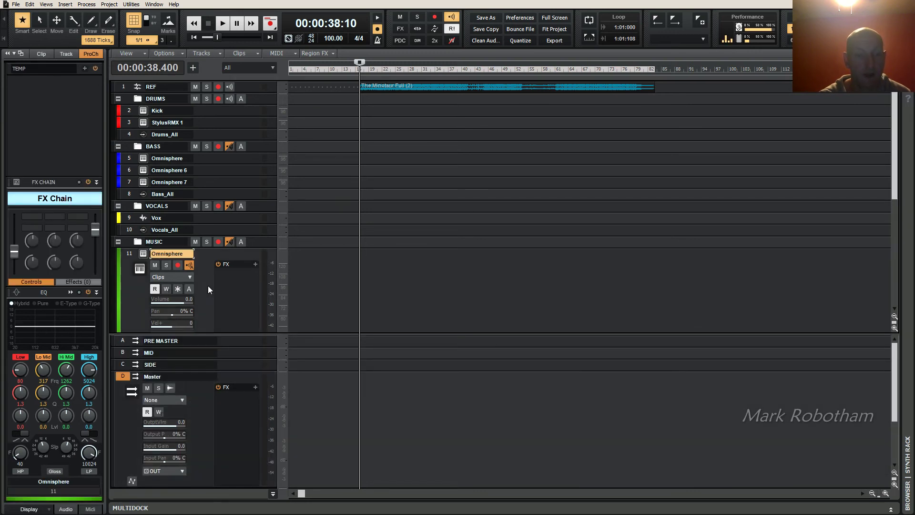
{"action": "left_click", "coordinate": [129, 112]}
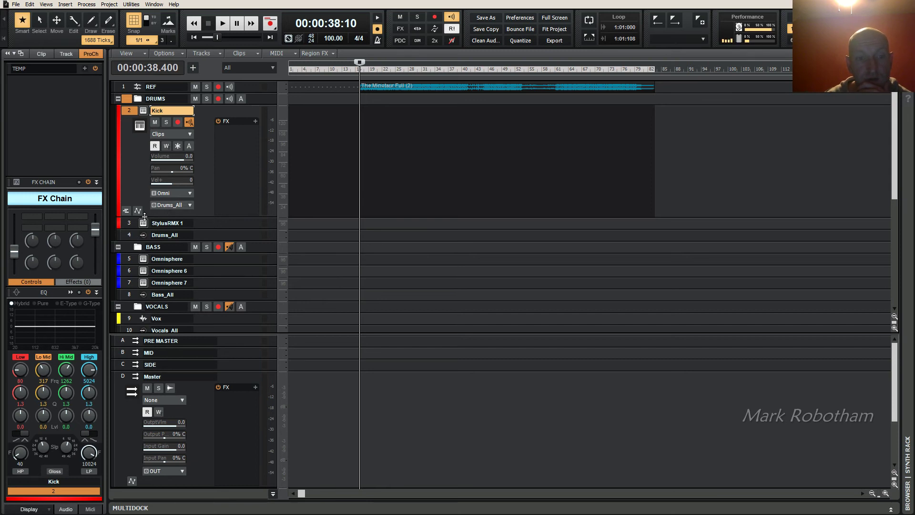
{"action": "left_click", "coordinate": [131, 223]}
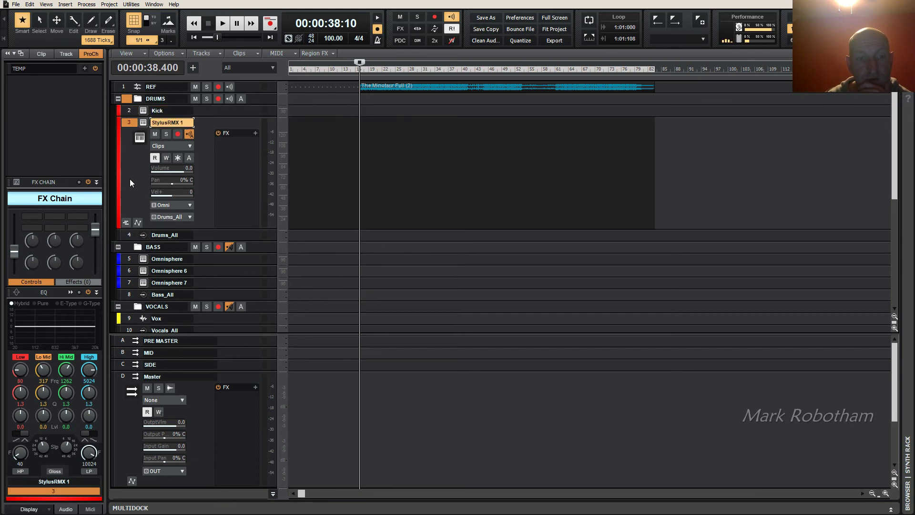
Step: Route the output of the Drums_All aux track to the PRE MASTER bus
{"action": "left_click", "coordinate": [141, 239]}
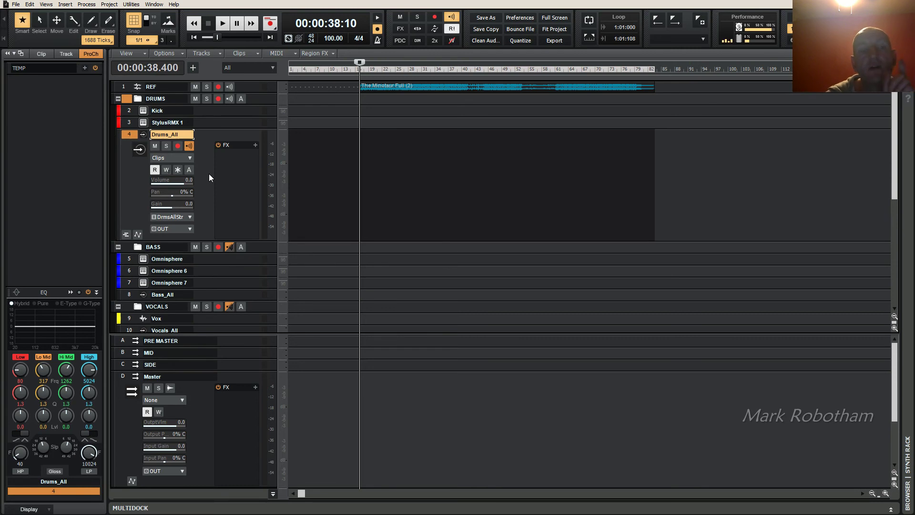
{"action": "left_click", "coordinate": [176, 230]}
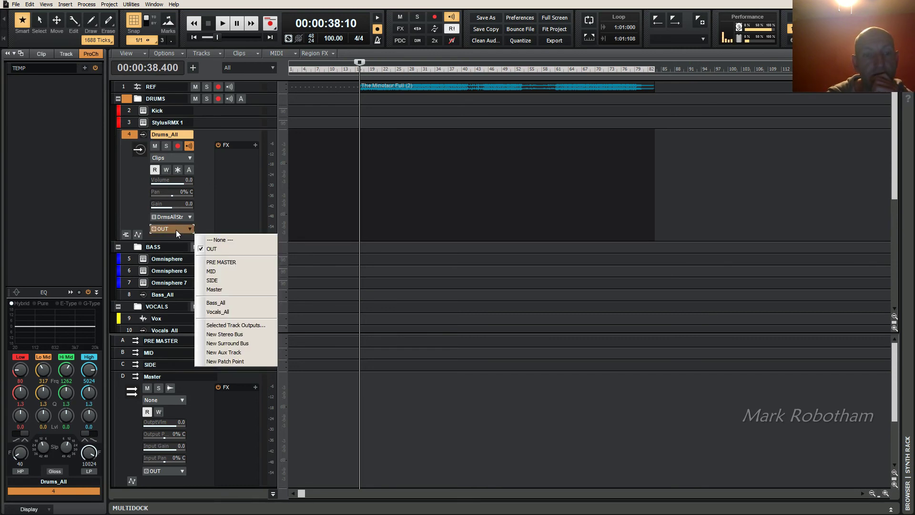
{"action": "left_click", "coordinate": [241, 263]}
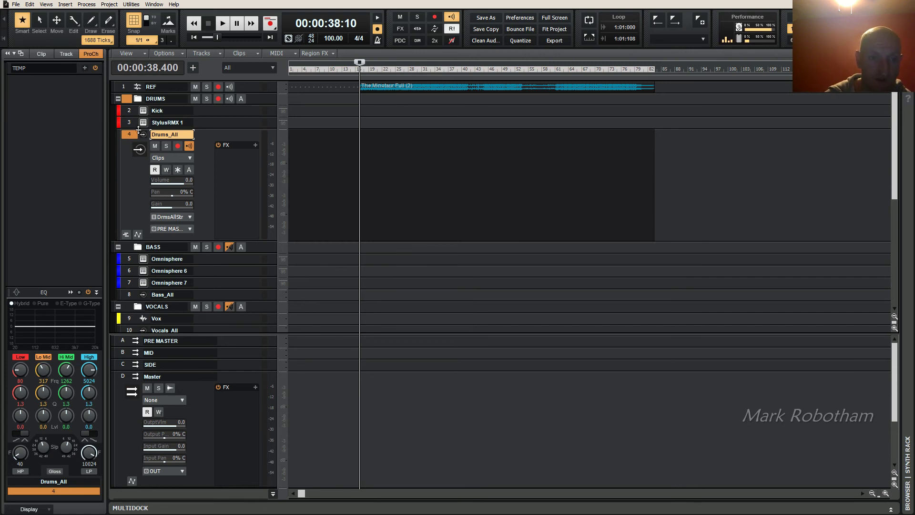
Step: Check the Kick track's output routing against the Drums_All track it feeds, leaving the assignments as they are
{"action": "left_click", "coordinate": [129, 113]}
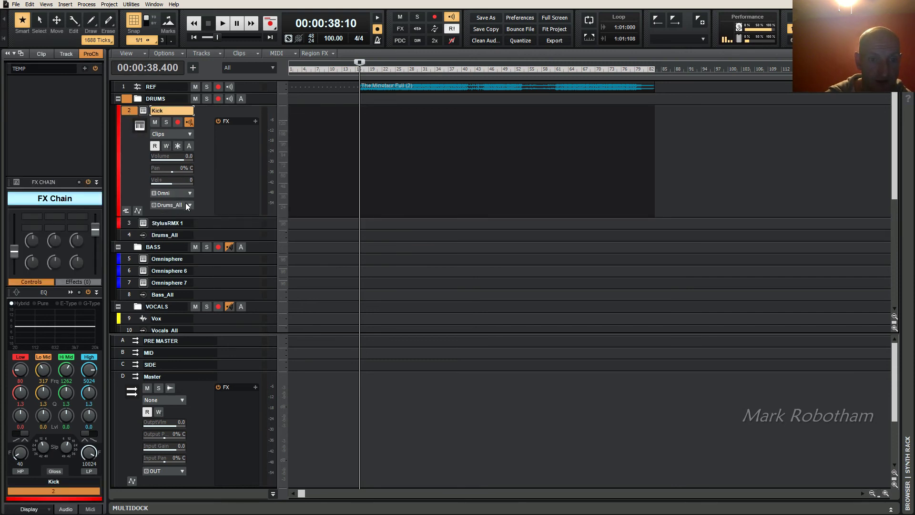
{"action": "left_click", "coordinate": [187, 206]}
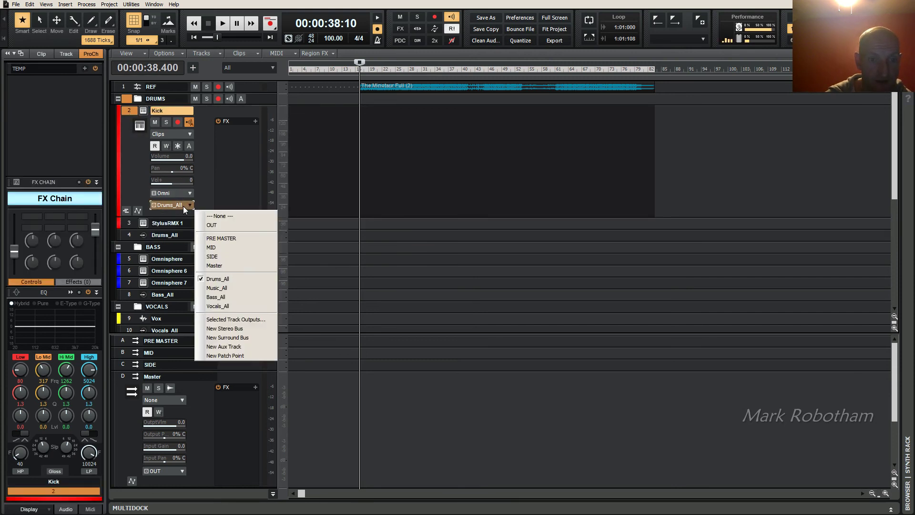
{"action": "left_click", "coordinate": [219, 158]}
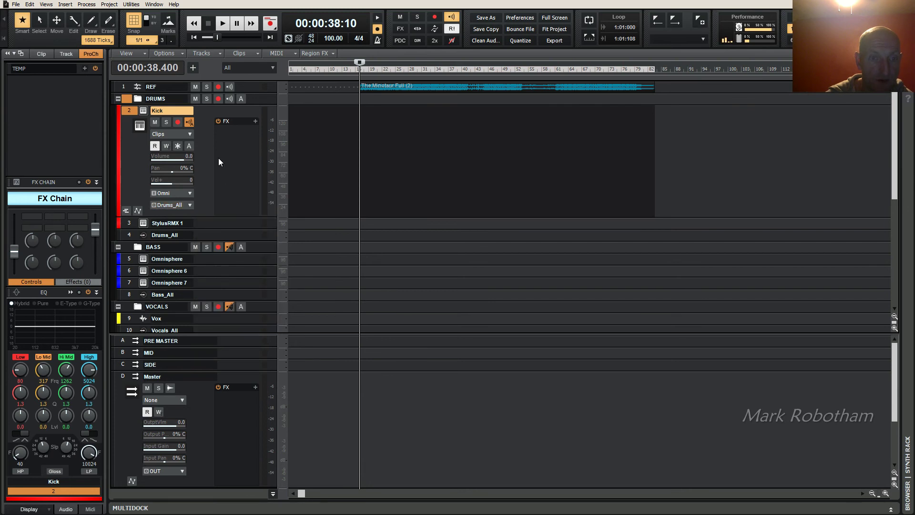
{"action": "left_click", "coordinate": [133, 234]}
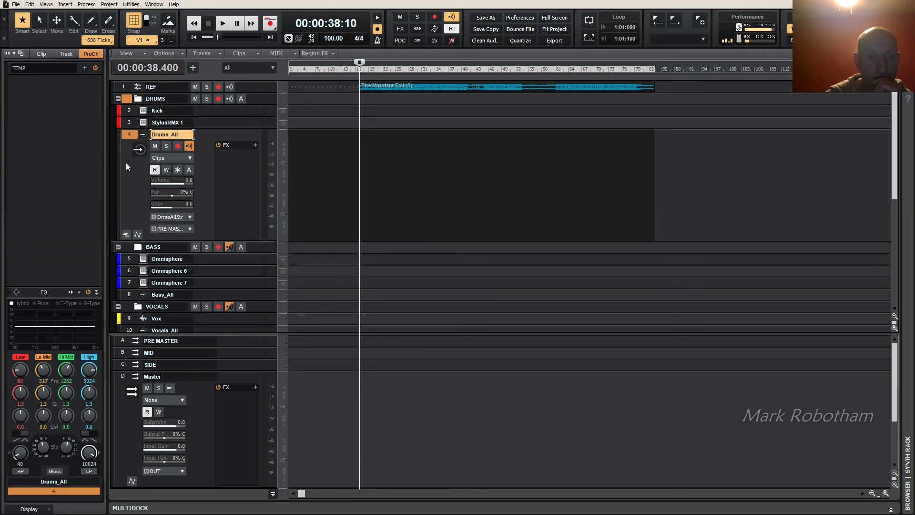
{"action": "left_click", "coordinate": [132, 111]}
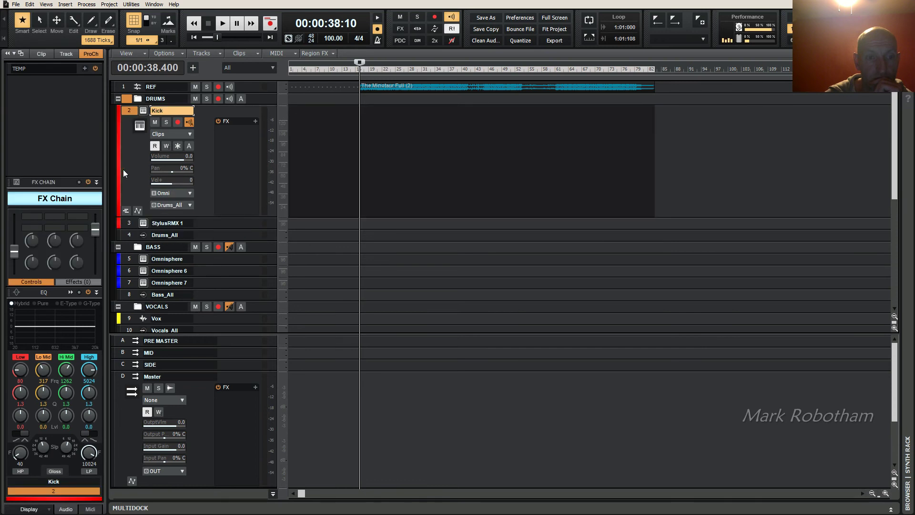
{"action": "left_click", "coordinate": [135, 236]}
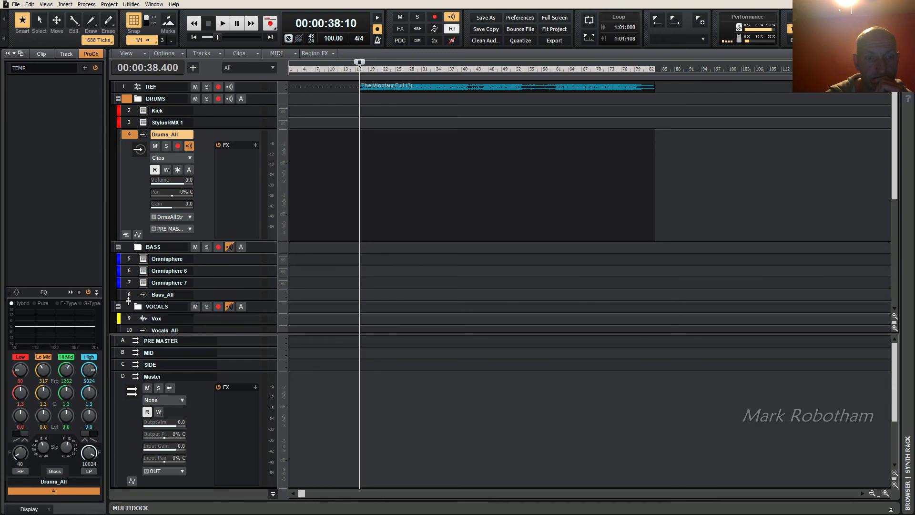
Step: Route the output of the Bass_All aux track to the PRE MASTER bus
{"action": "left_click", "coordinate": [133, 298]}
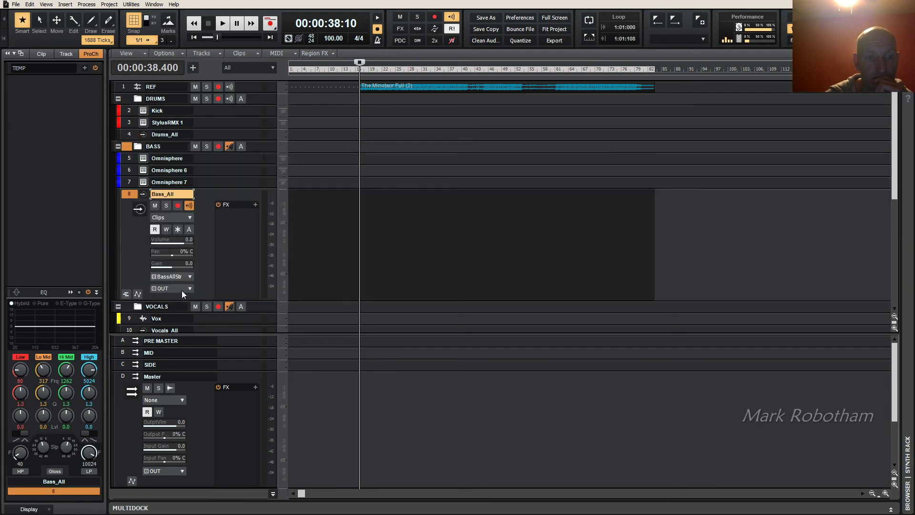
{"action": "left_click", "coordinate": [182, 289]}
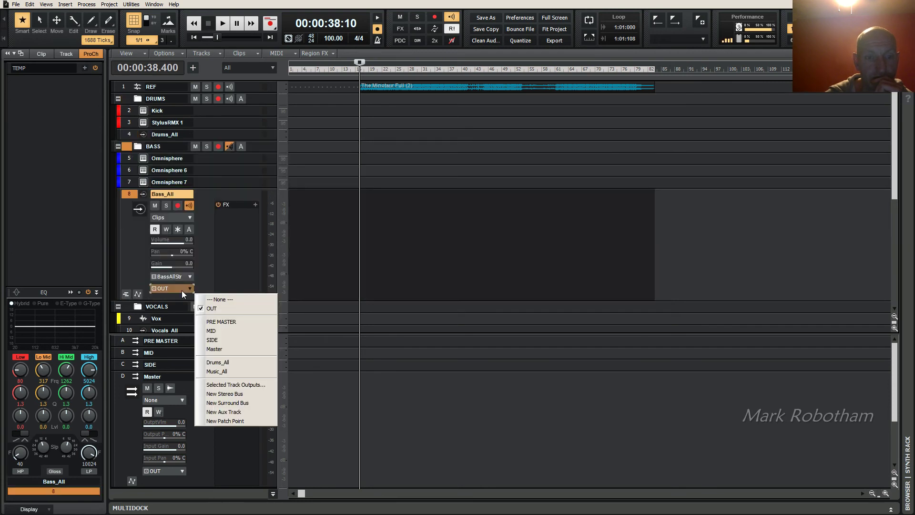
{"action": "left_click", "coordinate": [236, 322]}
Step: Route the output of the Vocals_All aux track to the PRE MASTER bus
{"action": "scroll", "coordinate": [133, 258], "scroll_direction": "down", "scroll_amount": 3}
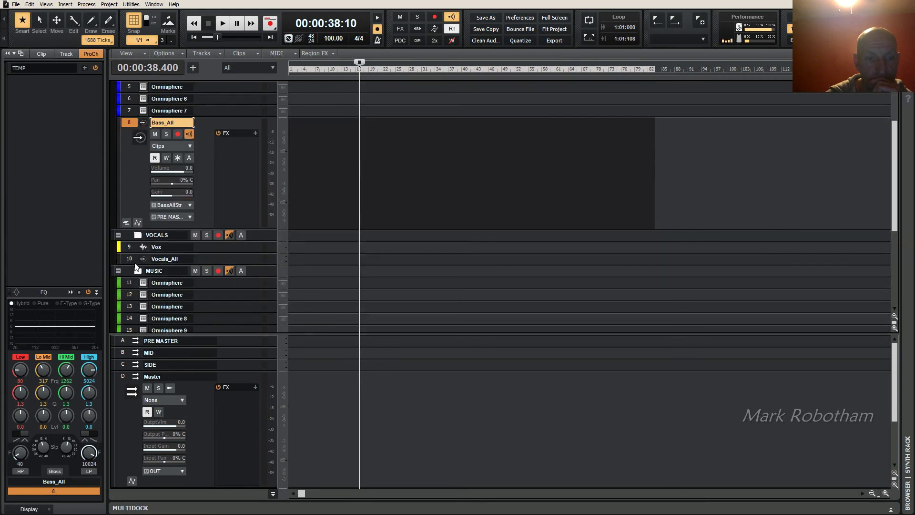
{"action": "left_click", "coordinate": [134, 260]}
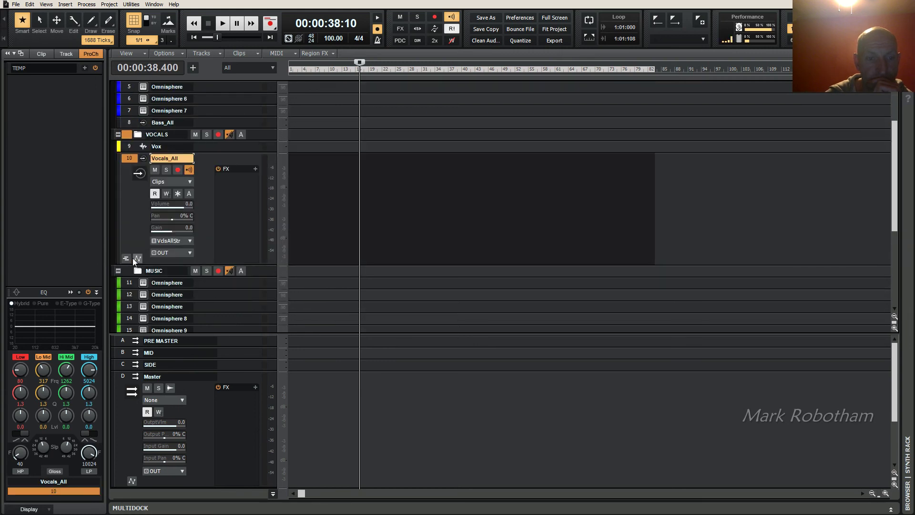
{"action": "left_click", "coordinate": [181, 249]}
{"action": "left_click", "coordinate": [235, 287]}
Step: Route the output of the Music_All aux track to the PRE MASTER bus
{"action": "scroll", "coordinate": [131, 231], "scroll_direction": "down", "scroll_amount": 3}
{"action": "left_click", "coordinate": [132, 294]}
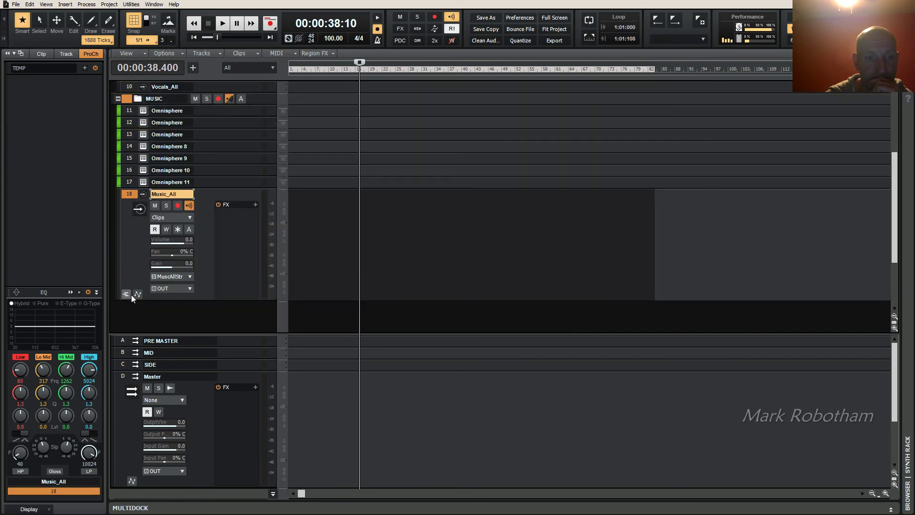
{"action": "left_click", "coordinate": [183, 278]}
{"action": "left_click", "coordinate": [161, 288]}
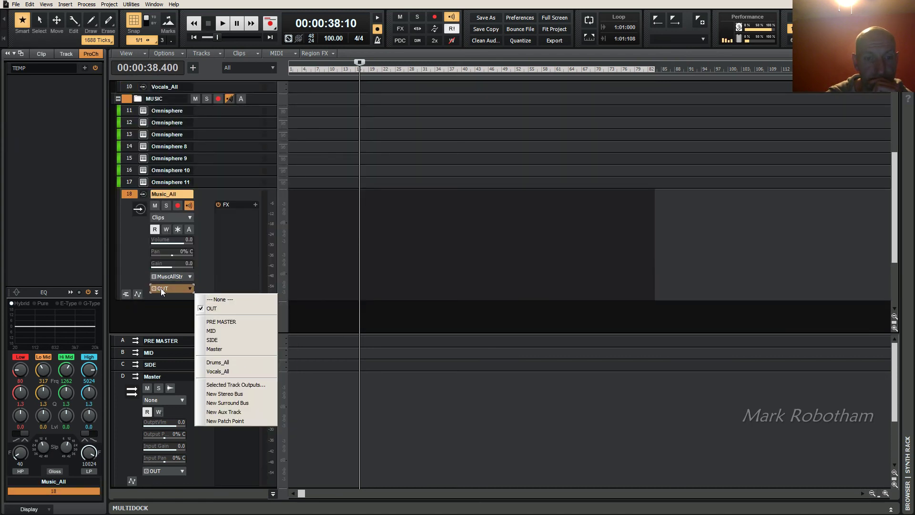
{"action": "left_click", "coordinate": [235, 321]}
Step: Trace the signal path from Music_All through the PRE MASTER, MID and SIDE buses to the Master bus
{"action": "left_click", "coordinate": [205, 408]}
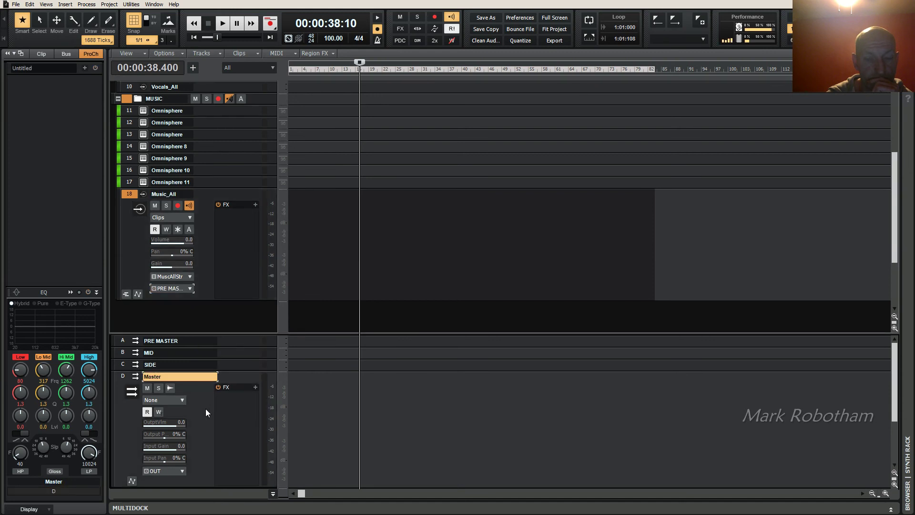
{"action": "left_click", "coordinate": [125, 340]}
{"action": "left_click", "coordinate": [201, 264]}
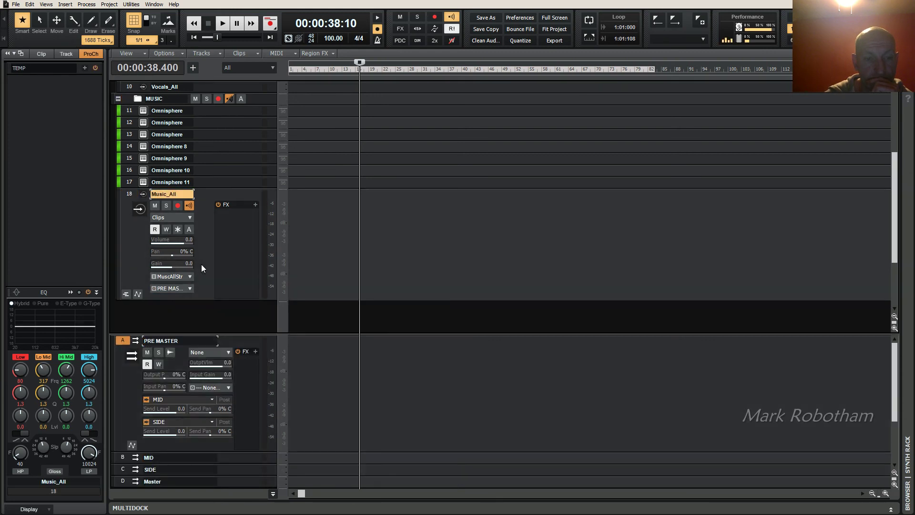
{"action": "left_click", "coordinate": [127, 397]}
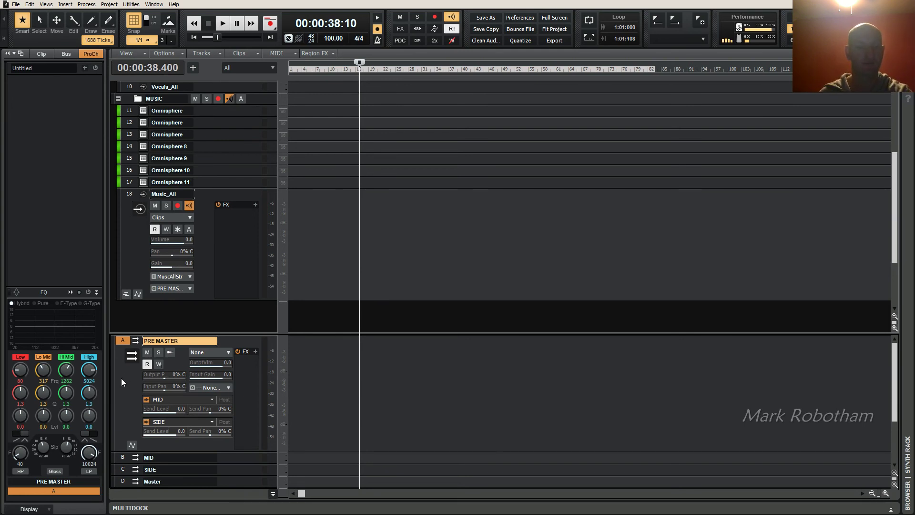
{"action": "left_click", "coordinate": [125, 457]}
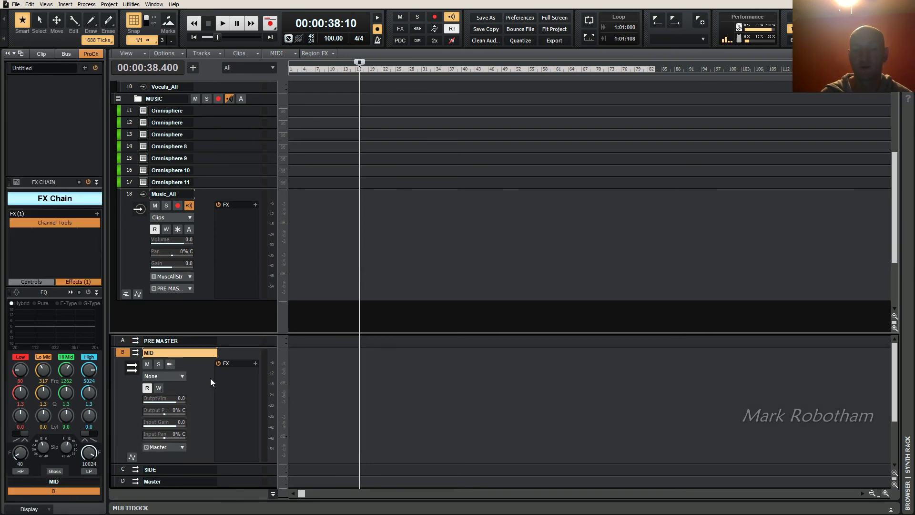
{"action": "left_click", "coordinate": [124, 470]}
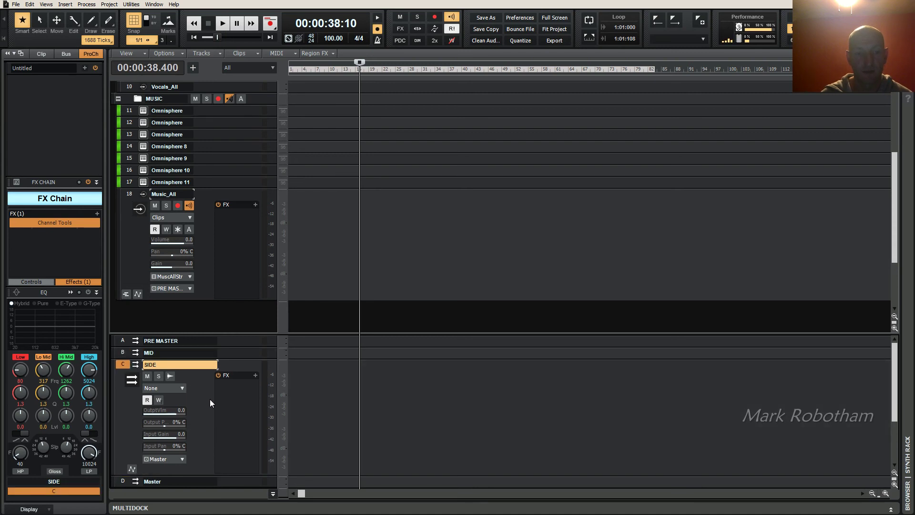
{"action": "left_click", "coordinate": [128, 483]}
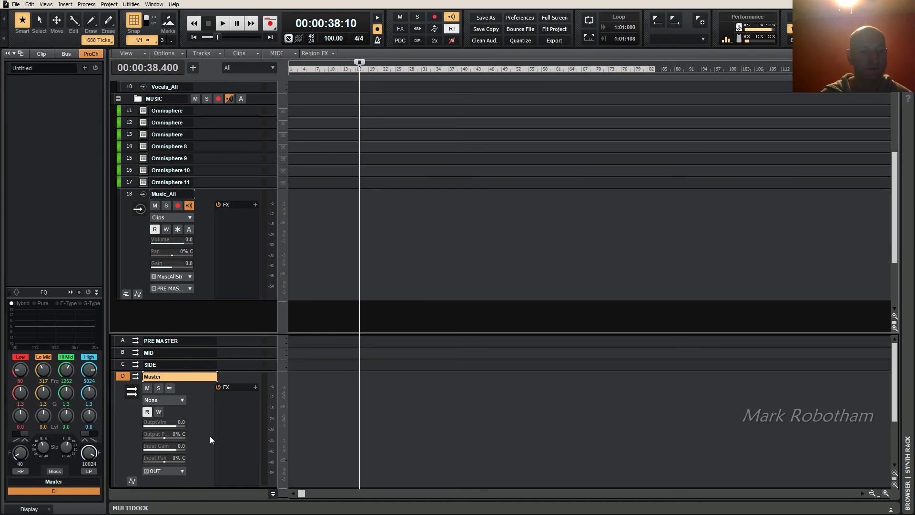
Step: Route the output of the REF track to the PRE MASTER bus
{"action": "left_click", "coordinate": [210, 214]}
{"action": "scroll", "coordinate": [211, 215], "scroll_direction": "up", "scroll_amount": 4}
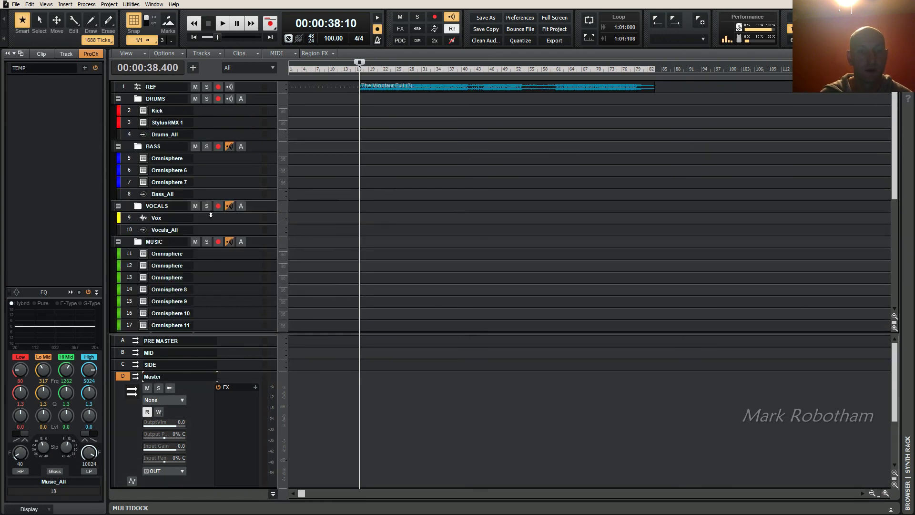
{"action": "double_click", "coordinate": [130, 84]}
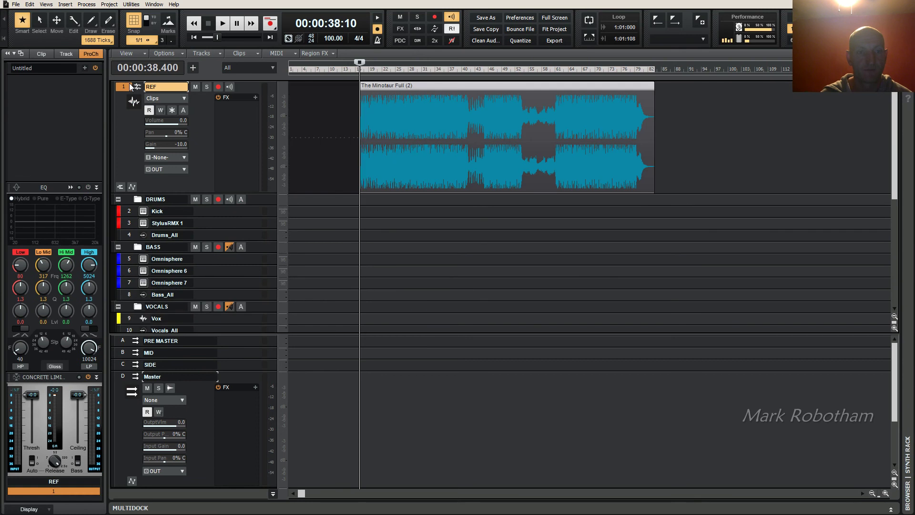
{"action": "left_click", "coordinate": [169, 169]}
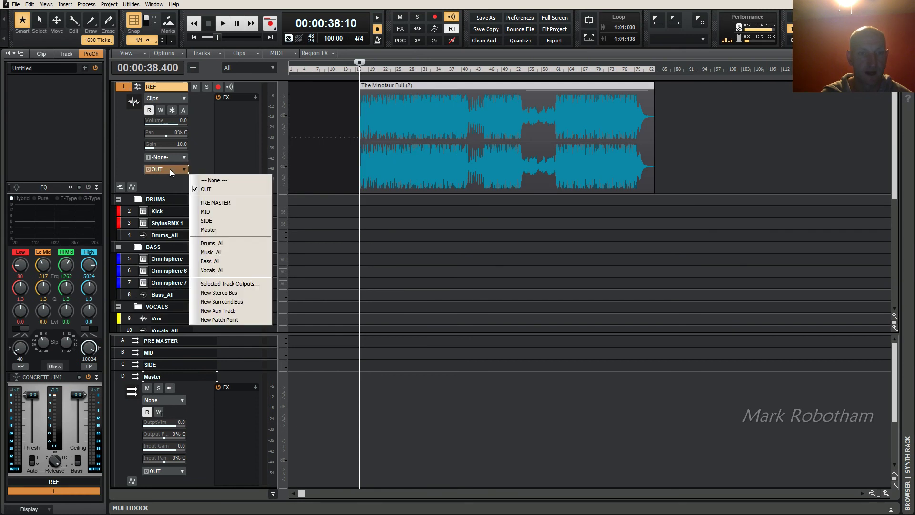
{"action": "left_click", "coordinate": [245, 202]}
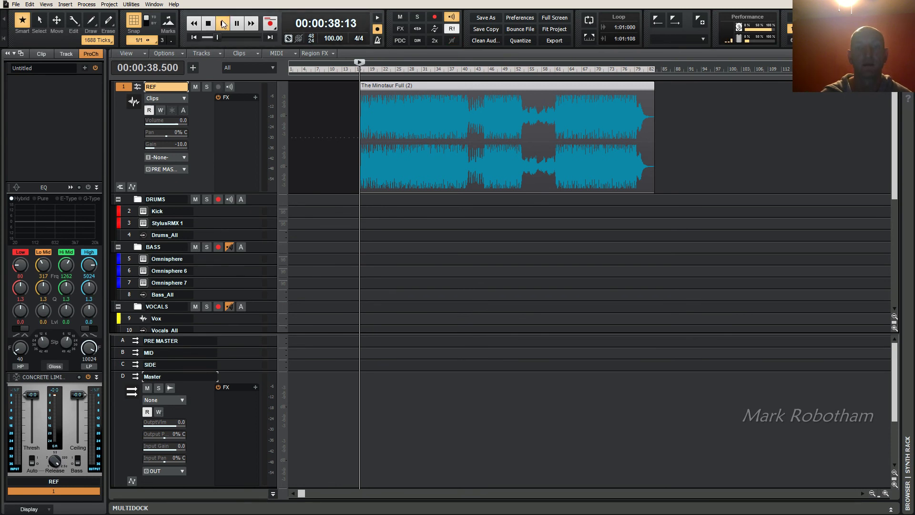
Step: Play the reference track and audition the MID bus in solo, leaving it unsoloed when done
{"action": "left_click", "coordinate": [124, 352]}
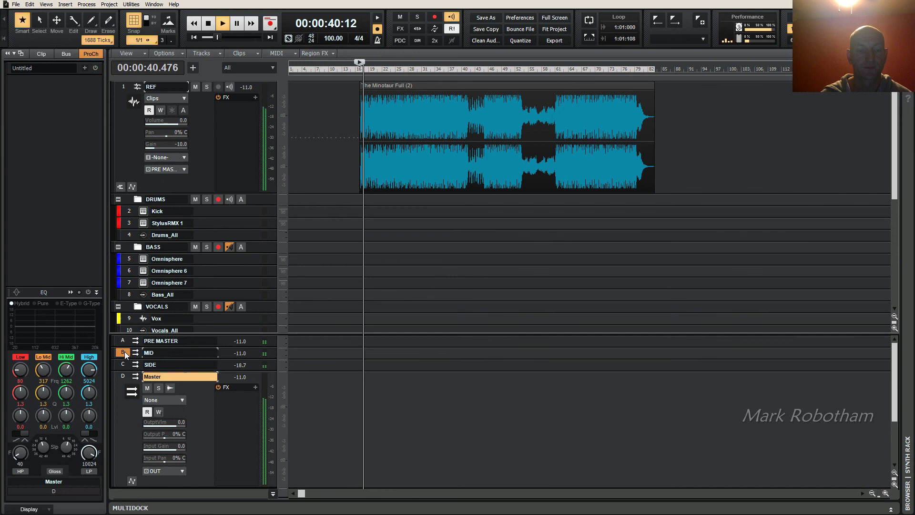
{"action": "left_click", "coordinate": [123, 352]}
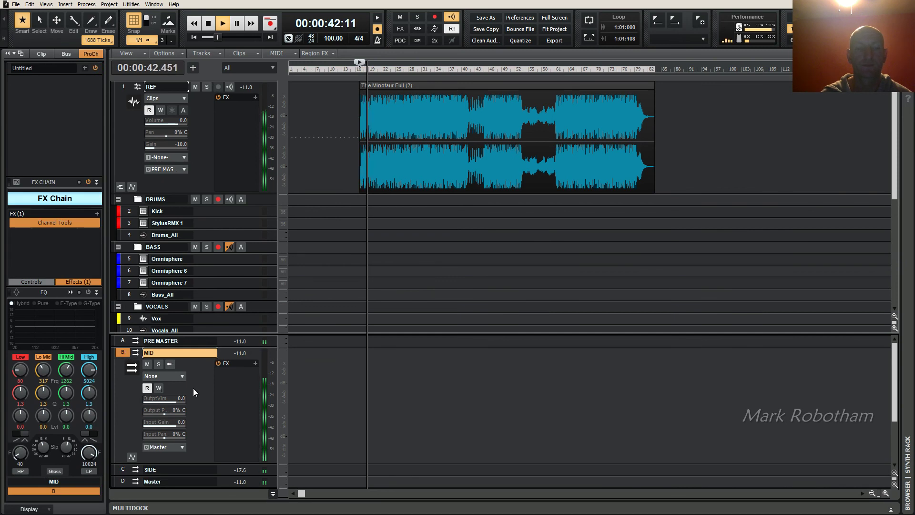
{"action": "left_click", "coordinate": [158, 365]}
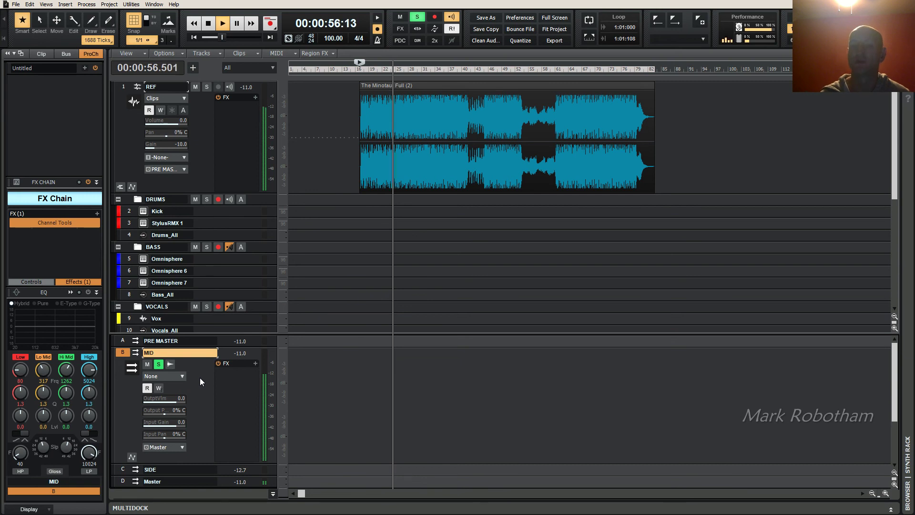
{"action": "left_click", "coordinate": [160, 365]}
Step: With the SIDE bus temporarily soloed, enable its G-Type EQ, setting Hi Mid to 5.1 dB at 6580 Hz and Lo Mid to -5.2 dB
{"action": "left_click", "coordinate": [121, 468]}
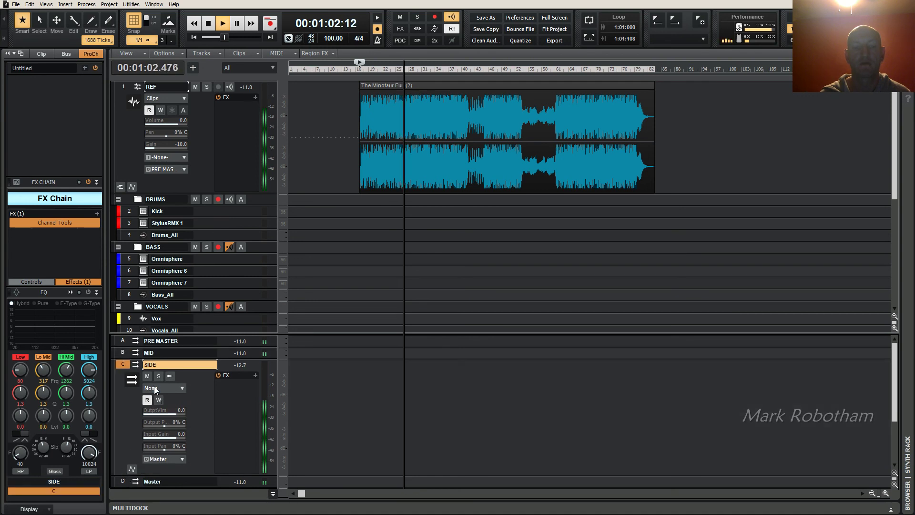
{"action": "left_click", "coordinate": [158, 376]}
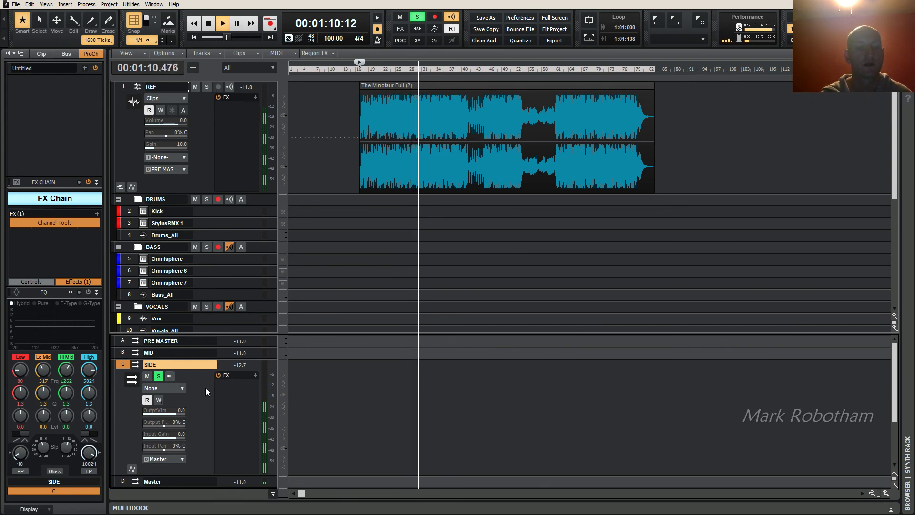
{"action": "left_click", "coordinate": [88, 292]}
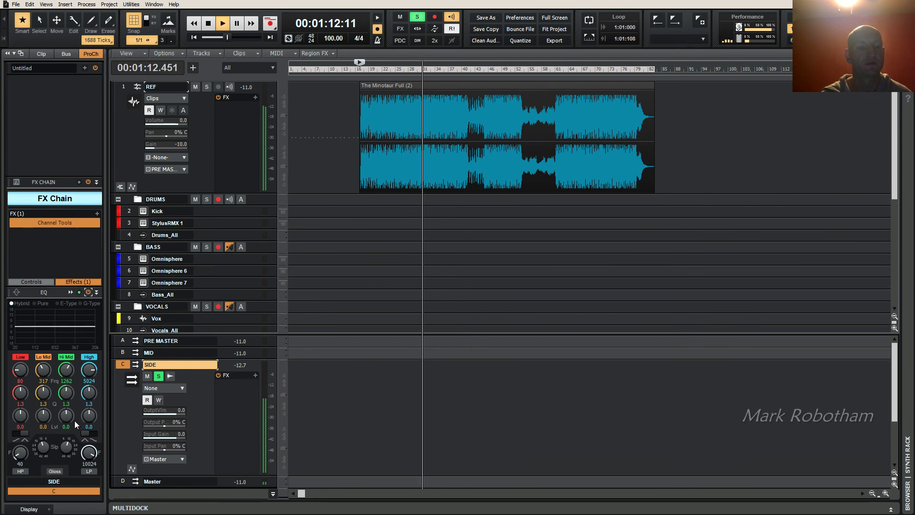
{"action": "left_click_drag", "start_coordinate": [74, 421], "coordinate": [70, 336]}
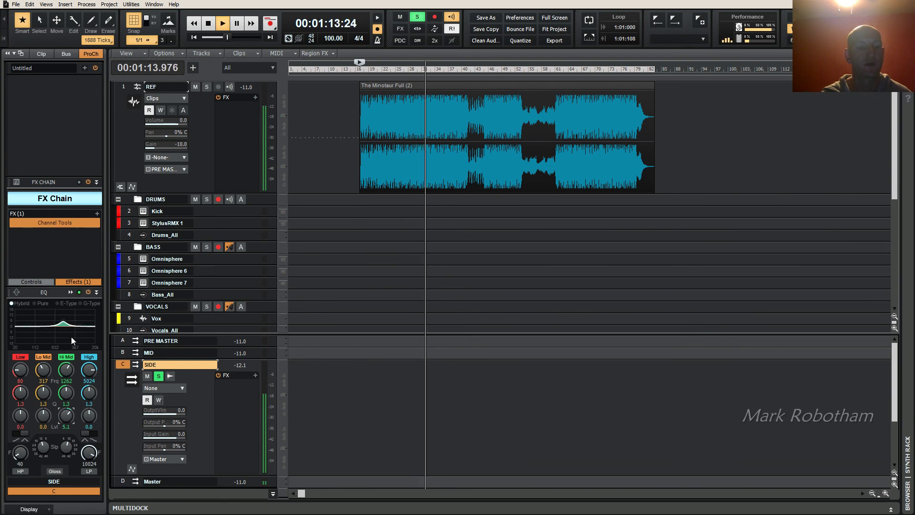
{"action": "left_click", "coordinate": [87, 302]}
{"action": "left_click_drag", "start_coordinate": [65, 370], "coordinate": [66, 343]}
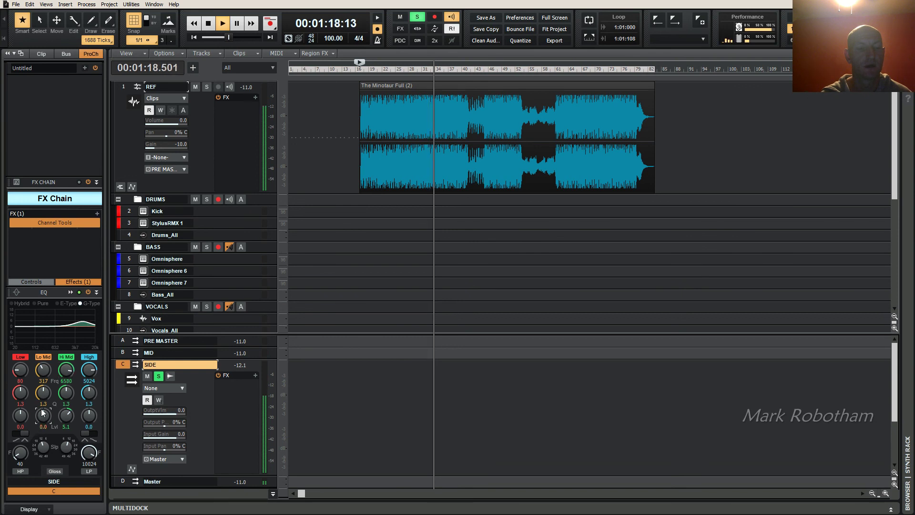
{"action": "left_click_drag", "start_coordinate": [43, 413], "coordinate": [43, 453]}
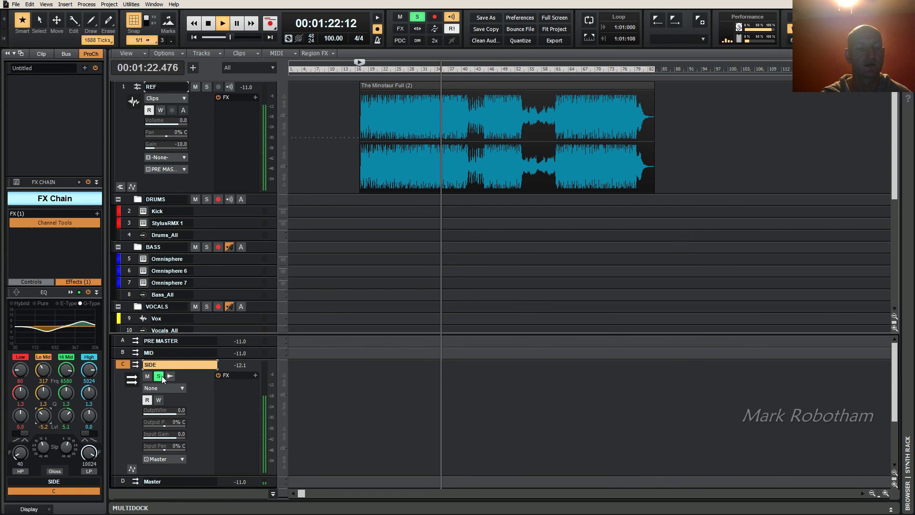
{"action": "left_click", "coordinate": [160, 376]}
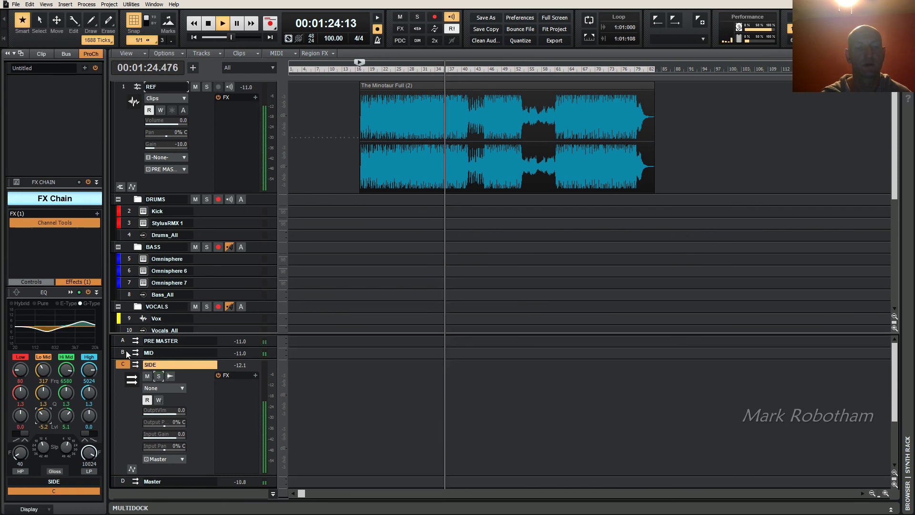
Step: Solo the MID bus and enable its G-Type EQ with Lo Mid set to 3.3 dB at 114 Hz
{"action": "left_click", "coordinate": [126, 351]}
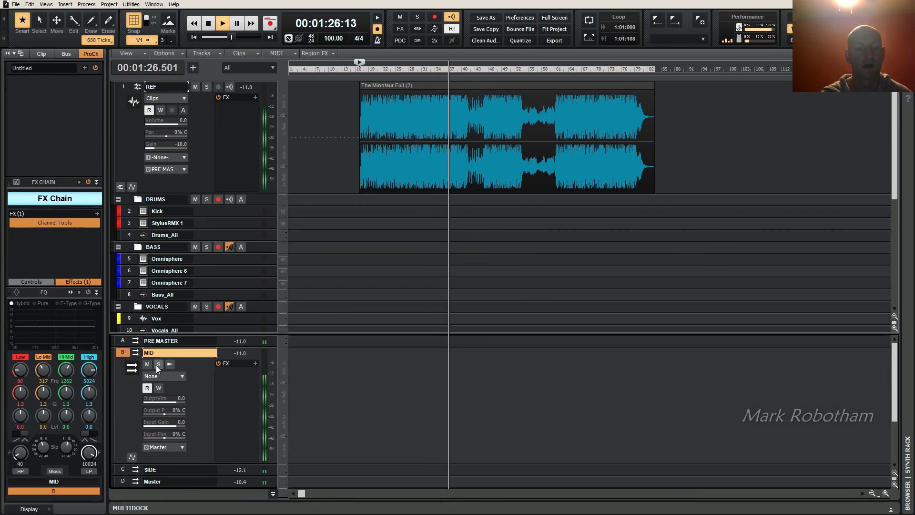
{"action": "left_click", "coordinate": [158, 365]}
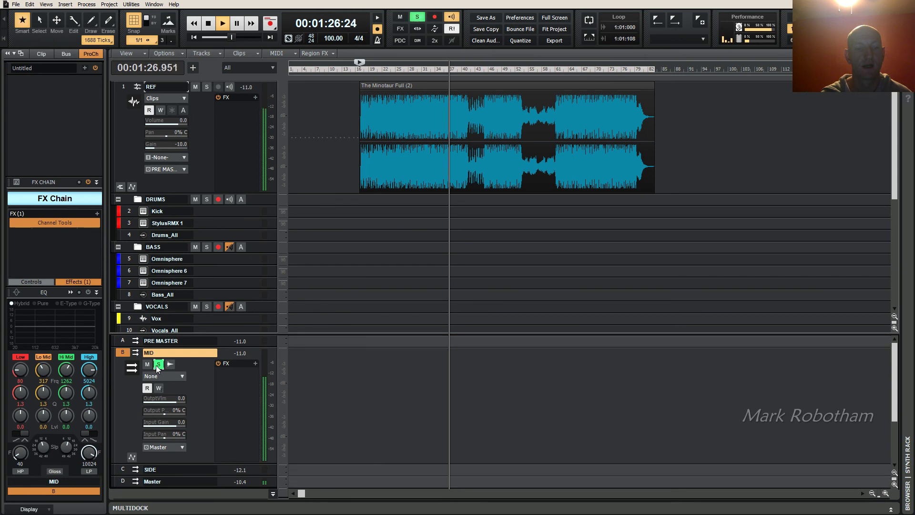
{"action": "left_click", "coordinate": [88, 291]}
{"action": "left_click", "coordinate": [90, 303]}
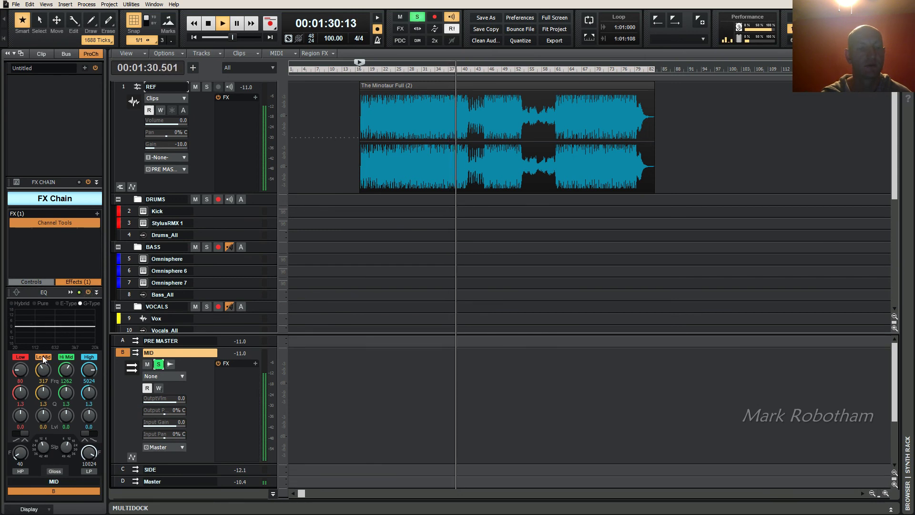
{"action": "left_click_drag", "start_coordinate": [45, 417], "coordinate": [46, 405]}
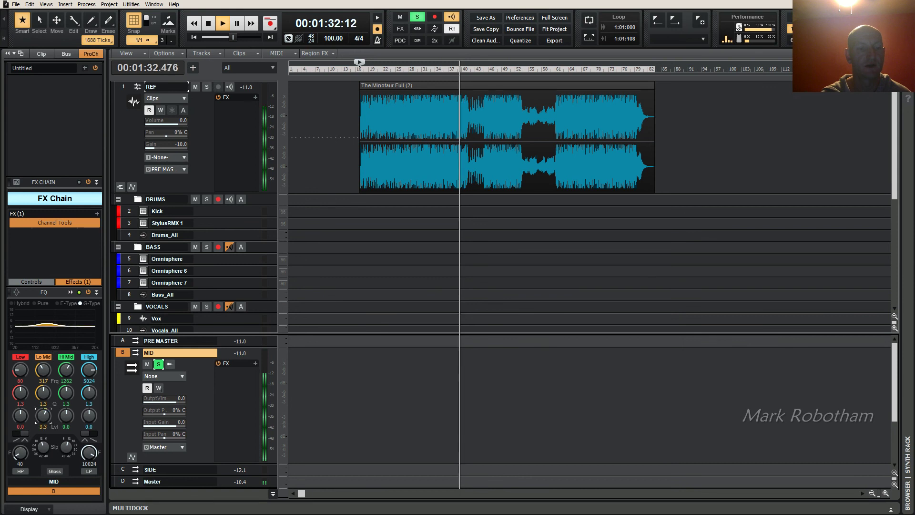
{"action": "left_click_drag", "start_coordinate": [43, 369], "coordinate": [108, 370]}
Step: Unsolo the MID bus to audition both equalized buses together, review the SIDE bus EQ, and stop playback
{"action": "left_click", "coordinate": [161, 364]}
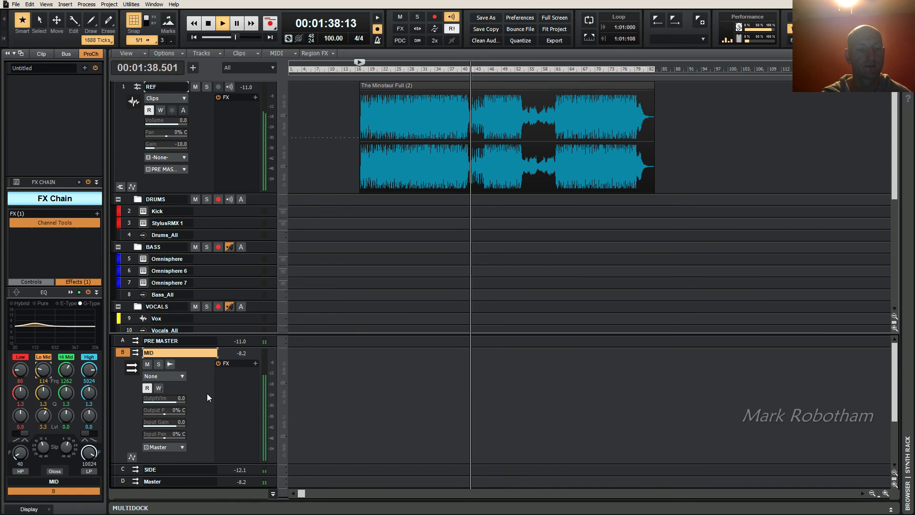
{"action": "left_click", "coordinate": [124, 470]}
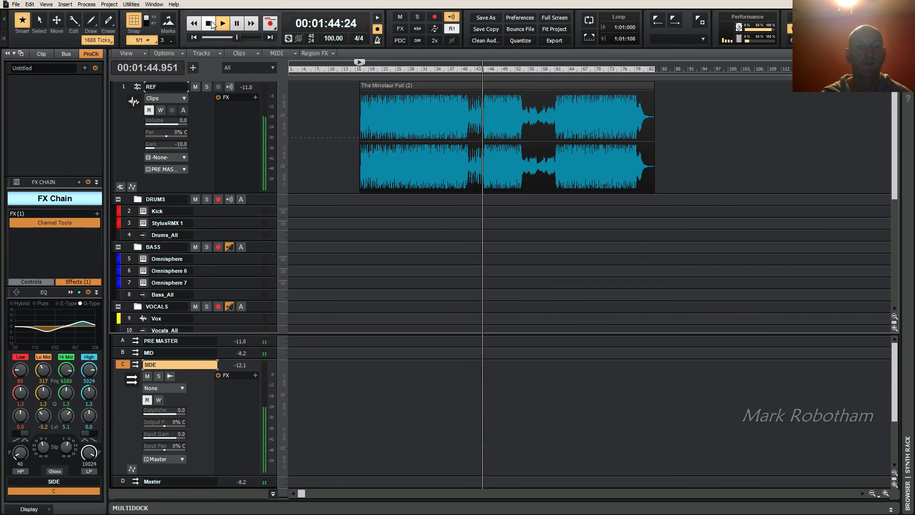
{"action": "key", "text": "space"}
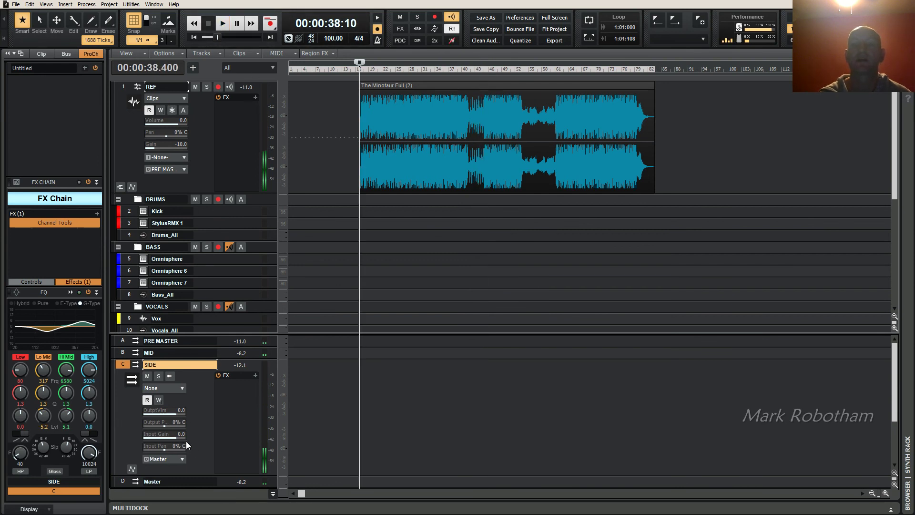